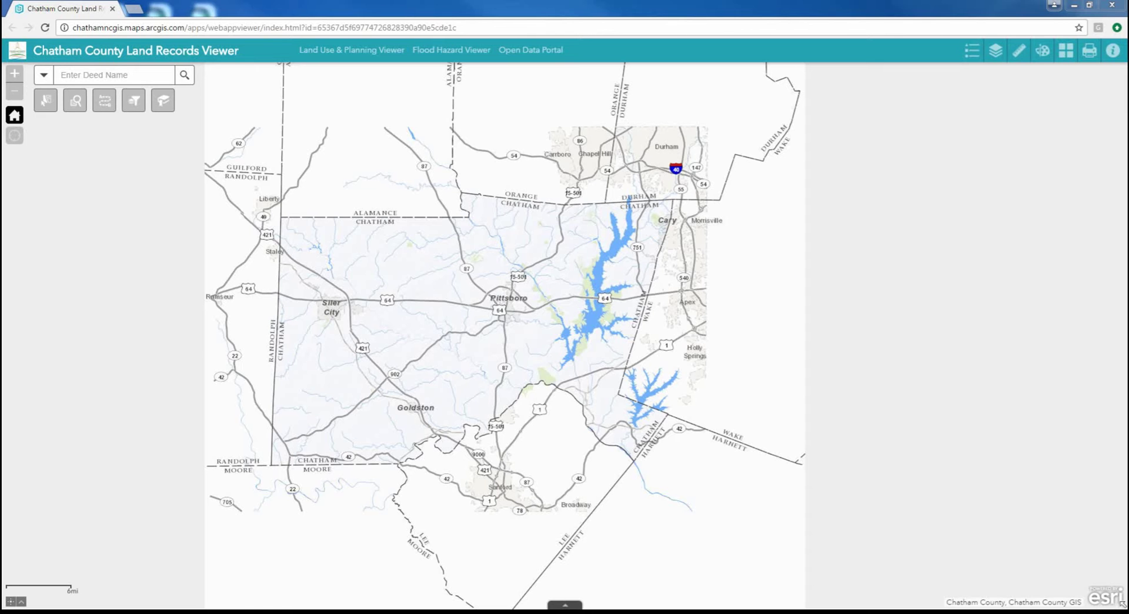
Drag the county-wide map to the right
drag(716, 334, 818, 337)
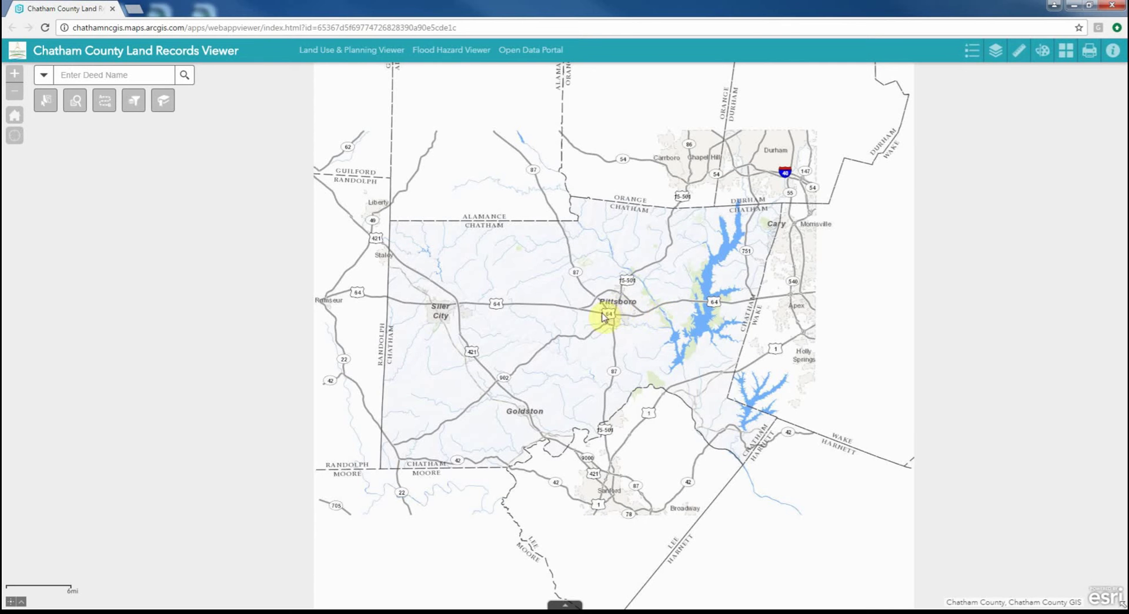
Zoom in on Pittsboro and bring up the Chatham Basemaps gallery
scroll(573, 314, up, 1)
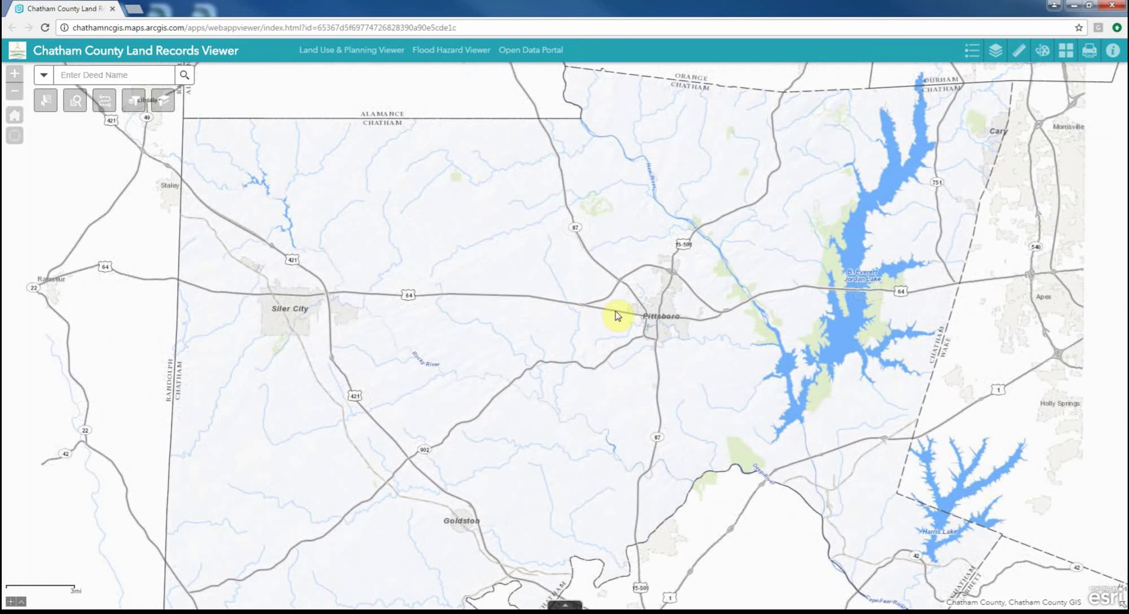
scroll(813, 312, up, 1)
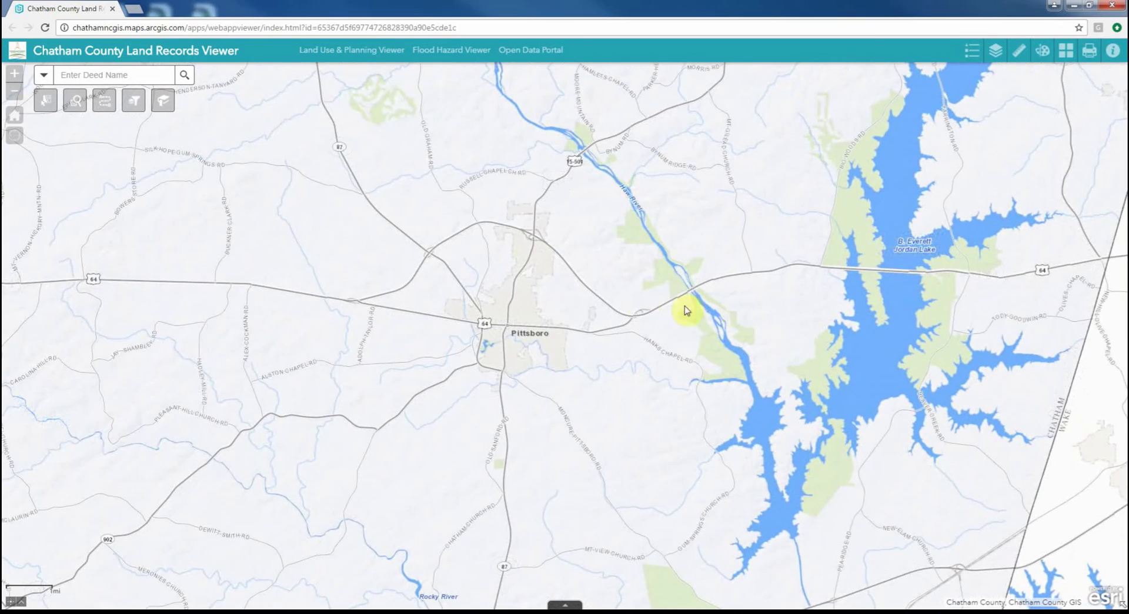
scroll(644, 304, up, 1)
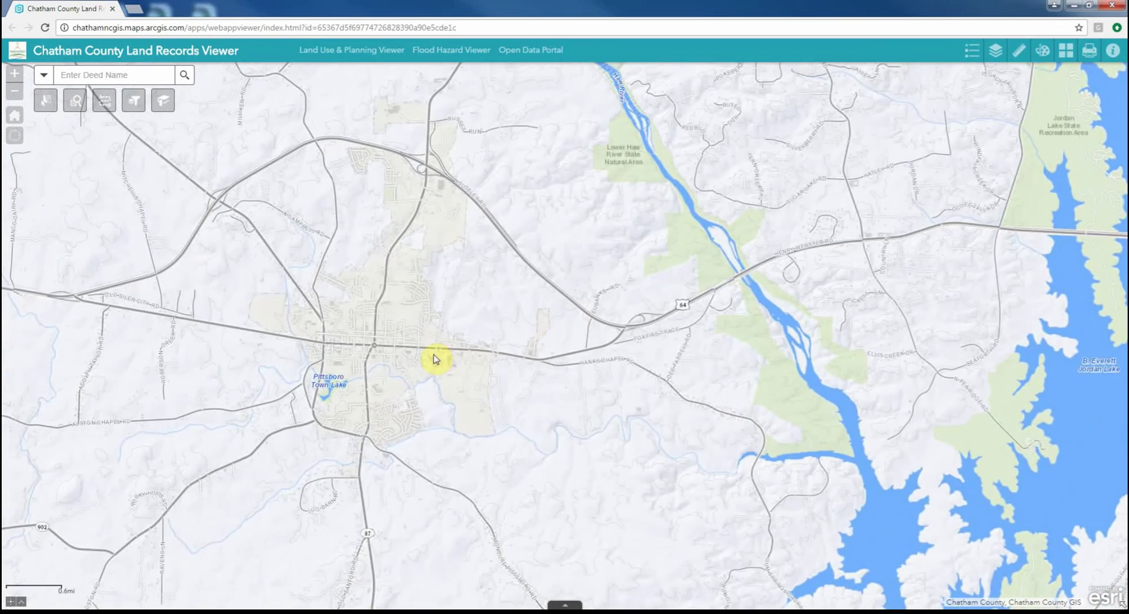
scroll(558, 369, up, 1)
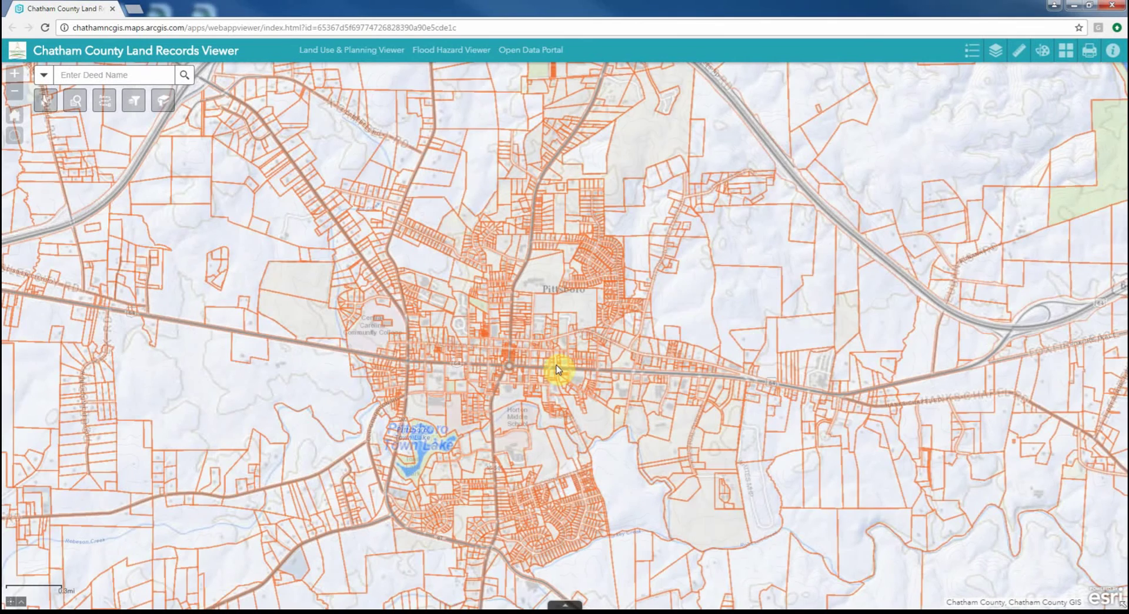
scroll(669, 342, down, 1)
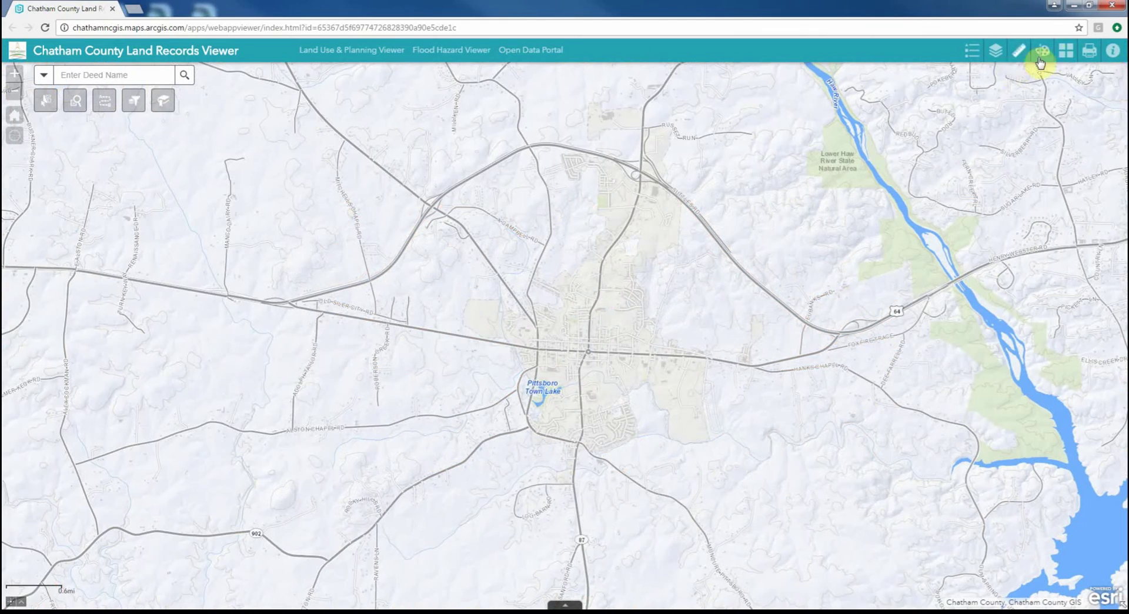
click(1063, 54)
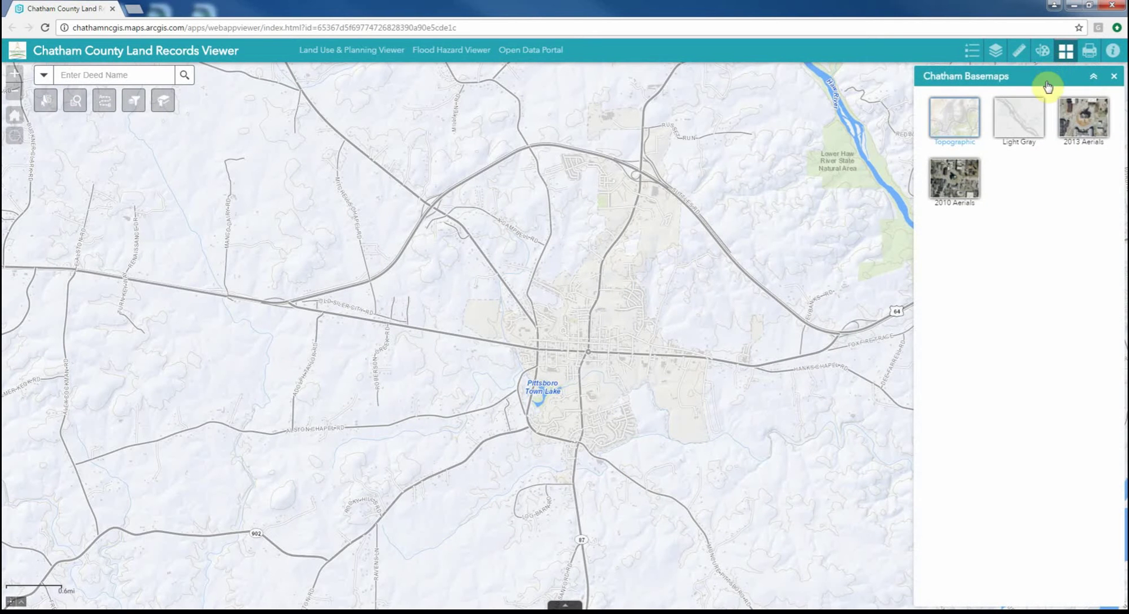
Preview the Light Gray, 2013 Aerials and 2010 Aerials basemaps, then restore Topographic
click(1024, 128)
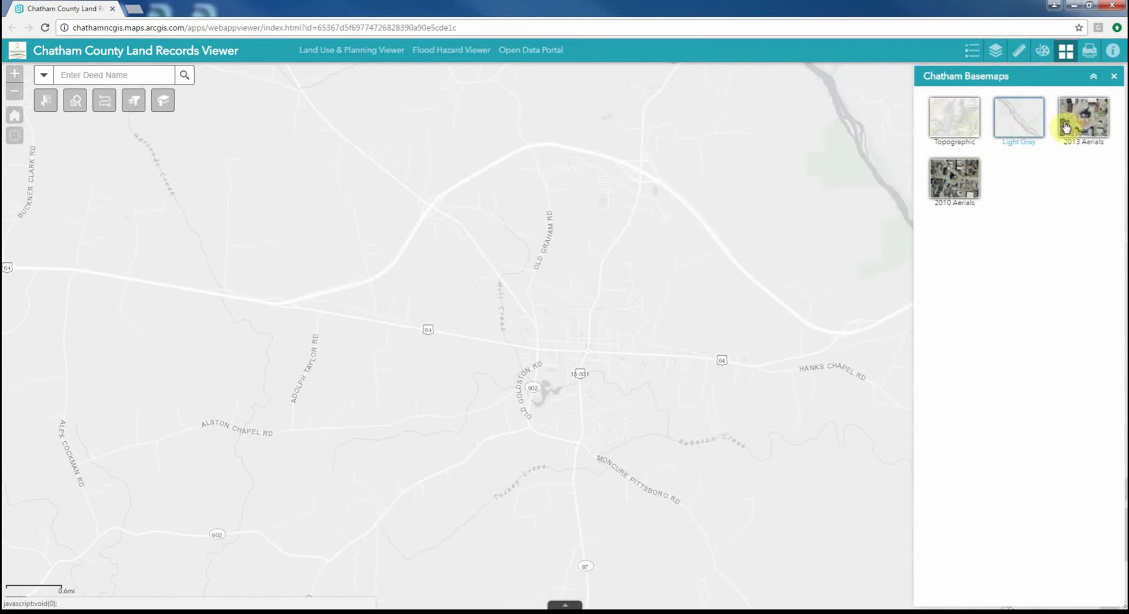
click(1089, 122)
click(970, 185)
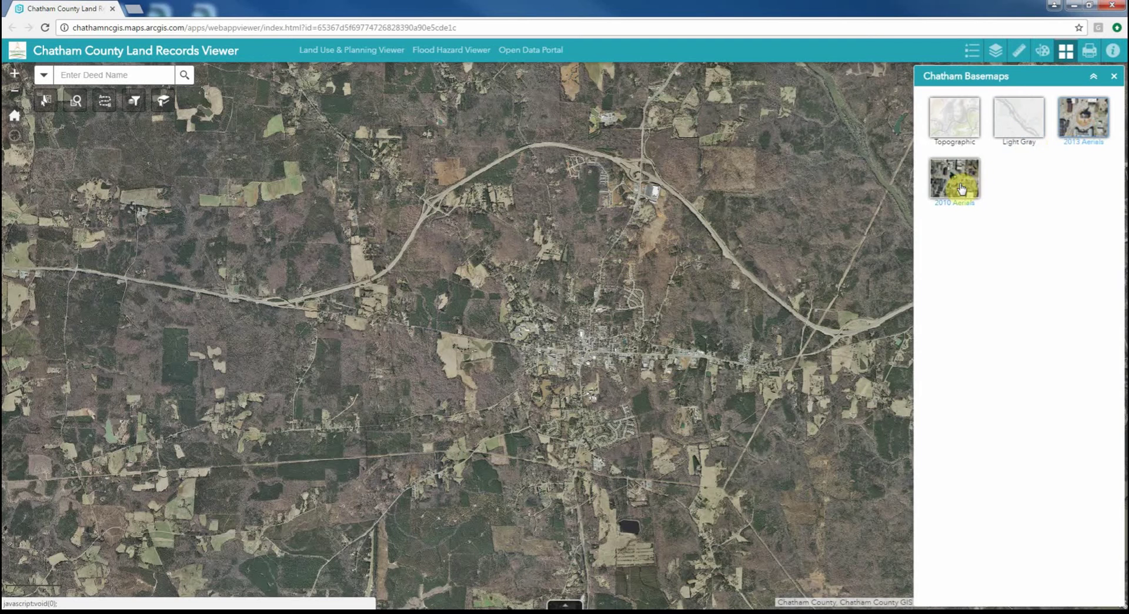
click(960, 126)
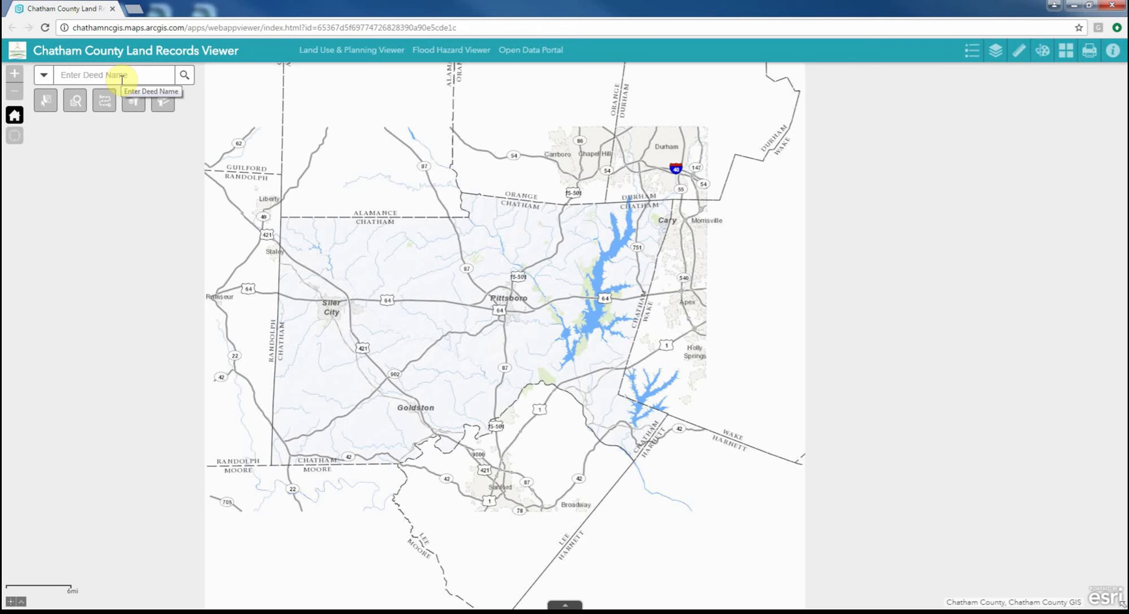
Search by Parcel Deed Name for an owner's surname and zoom to matching parcel 5804
click(43, 75)
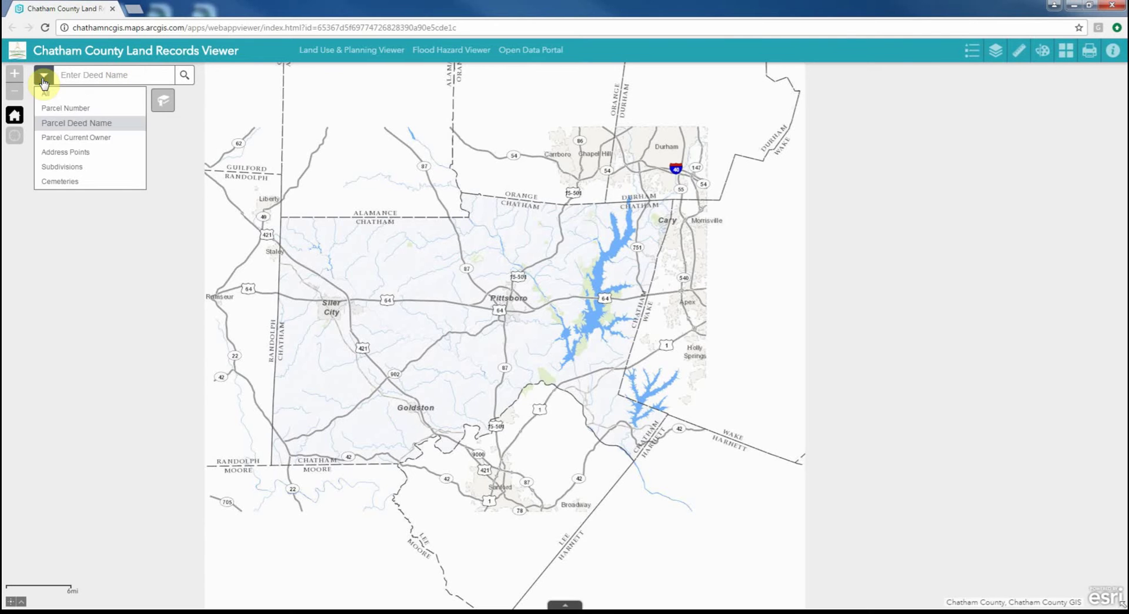
click(51, 108)
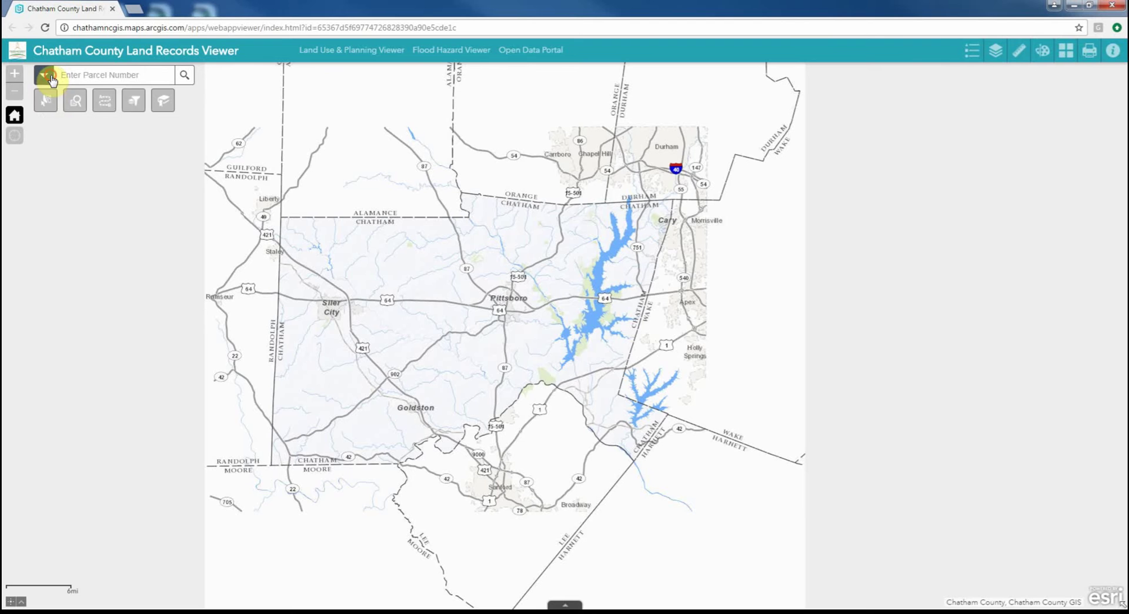
click(44, 75)
click(67, 123)
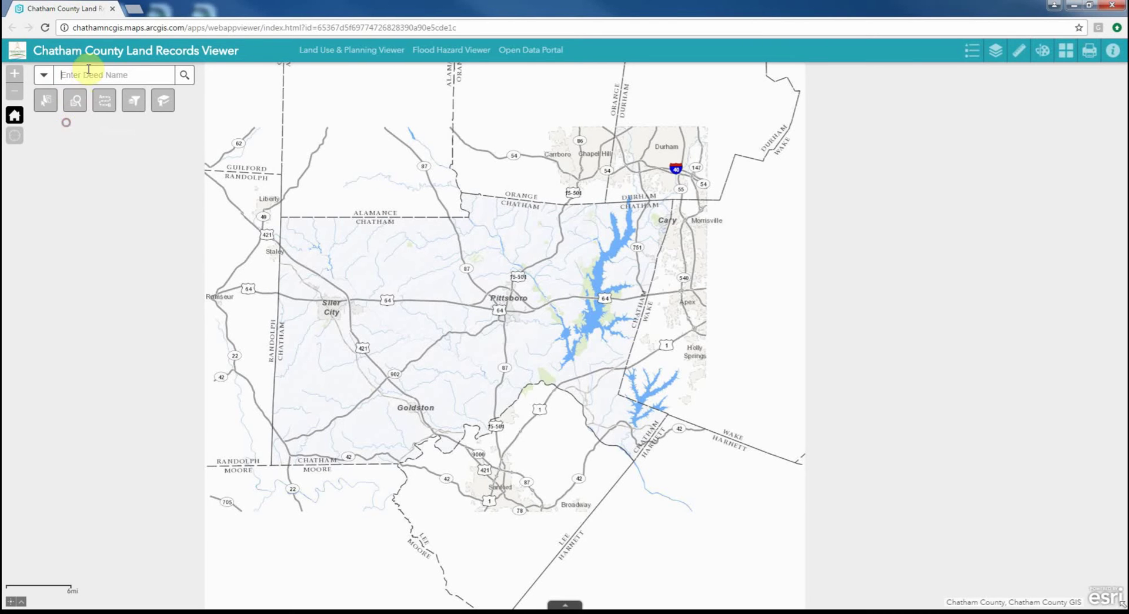
click(86, 76)
text(smith)
click(79, 110)
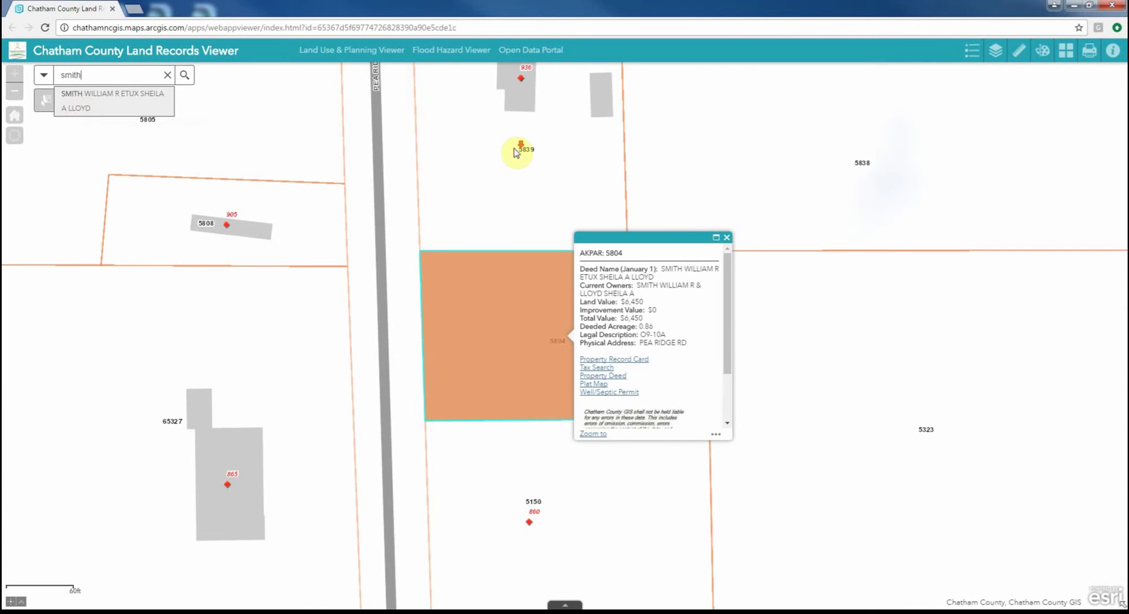
Select parcel 5839 on the map and open its Property Record Card PDF
scroll(517, 151, down, 1)
click(507, 164)
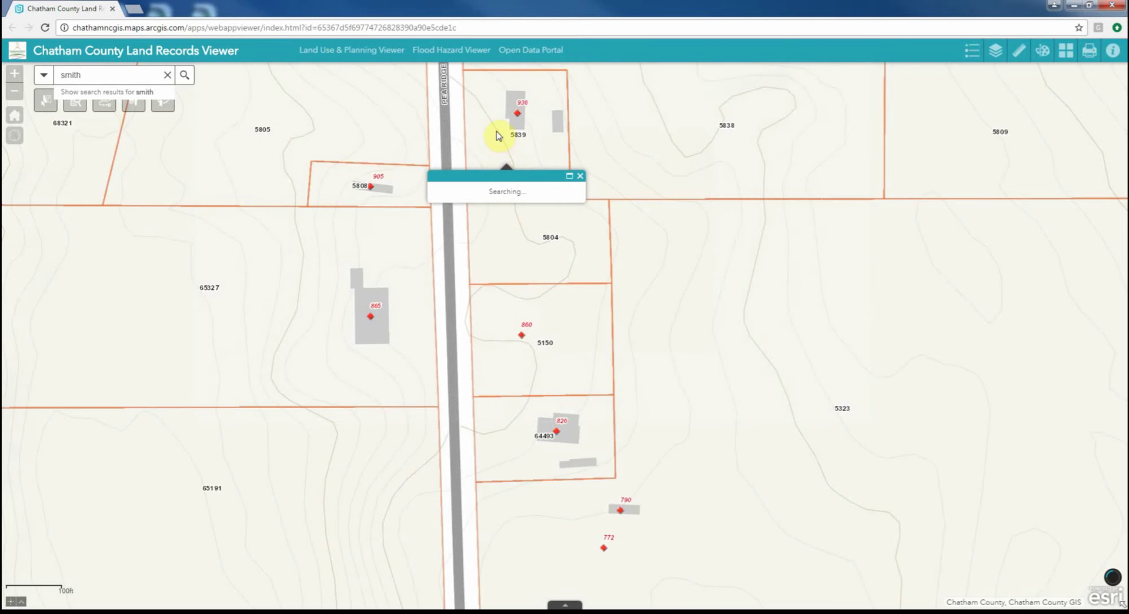
drag(494, 126, 508, 267)
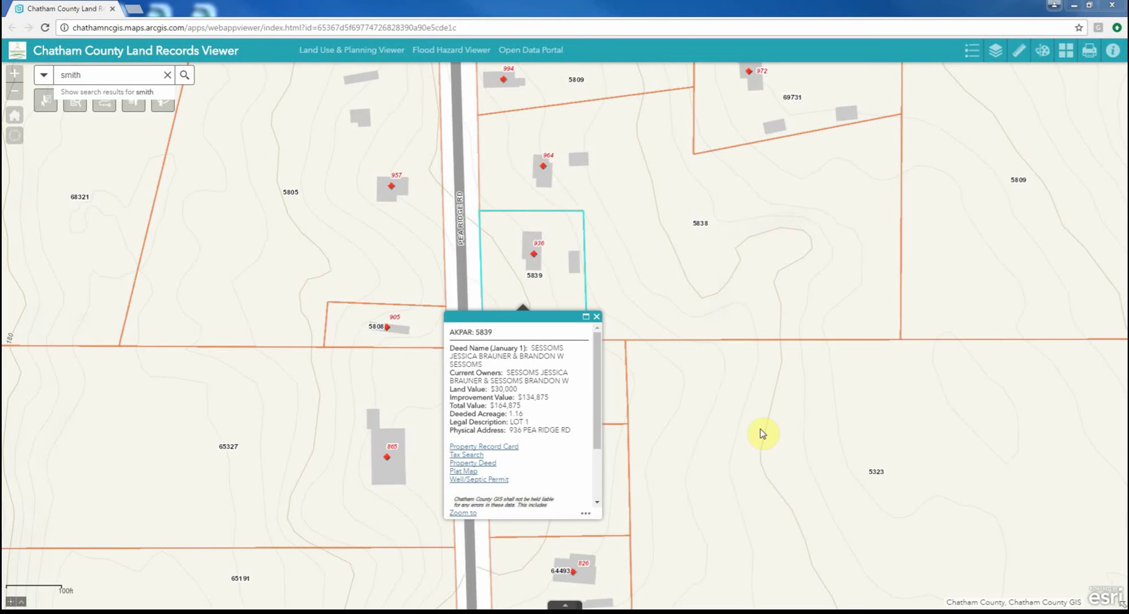
click(491, 447)
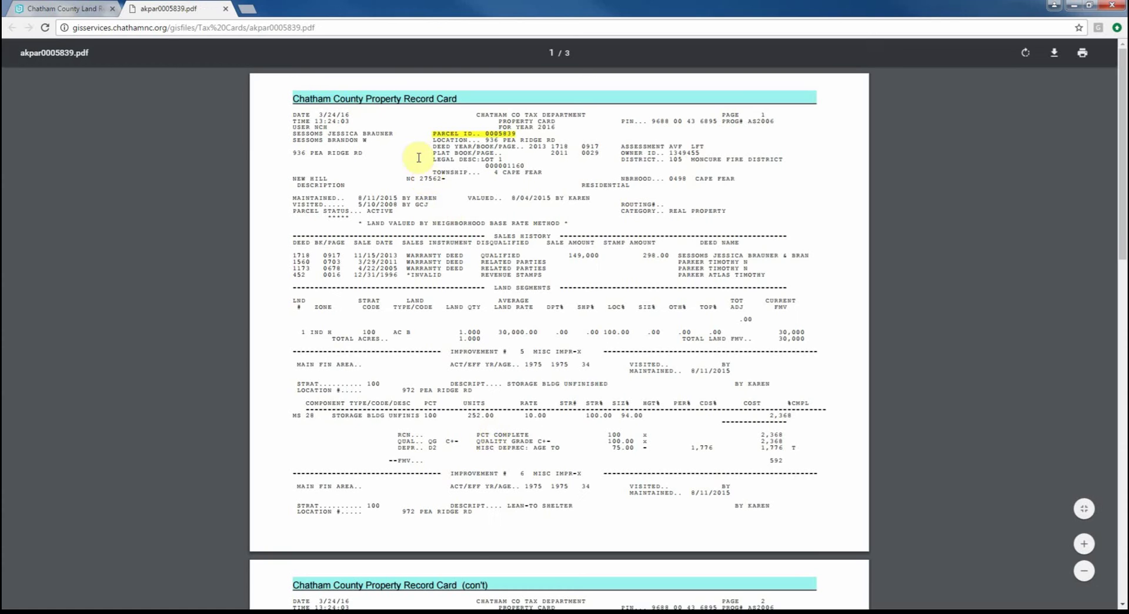
View parcel 5839's Property Deed and Plat Map documents
click(70, 7)
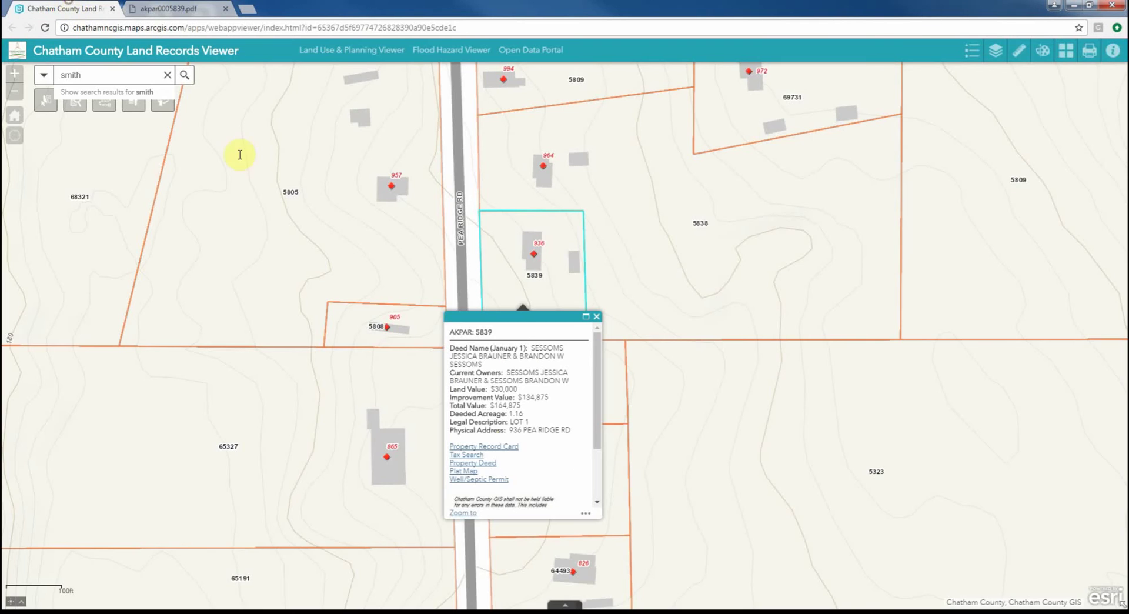
click(467, 468)
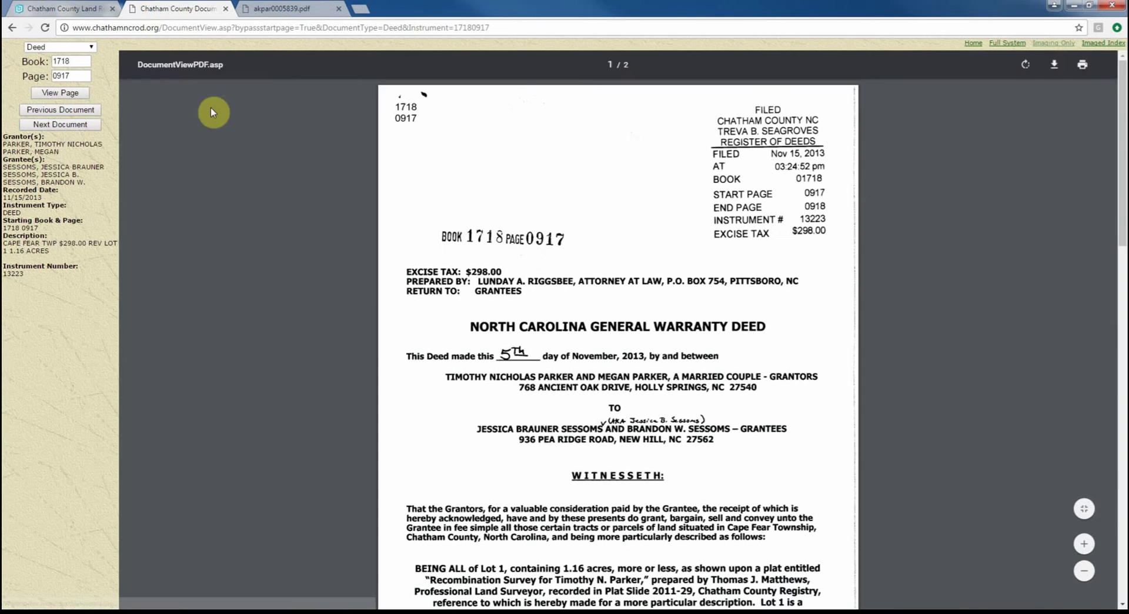
click(56, 8)
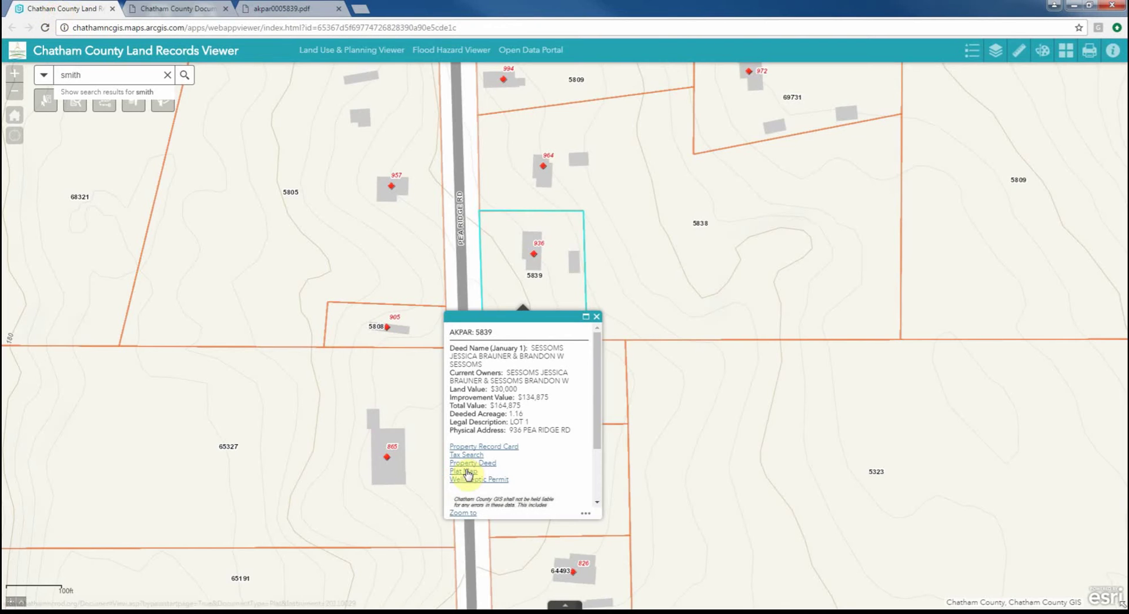
click(466, 474)
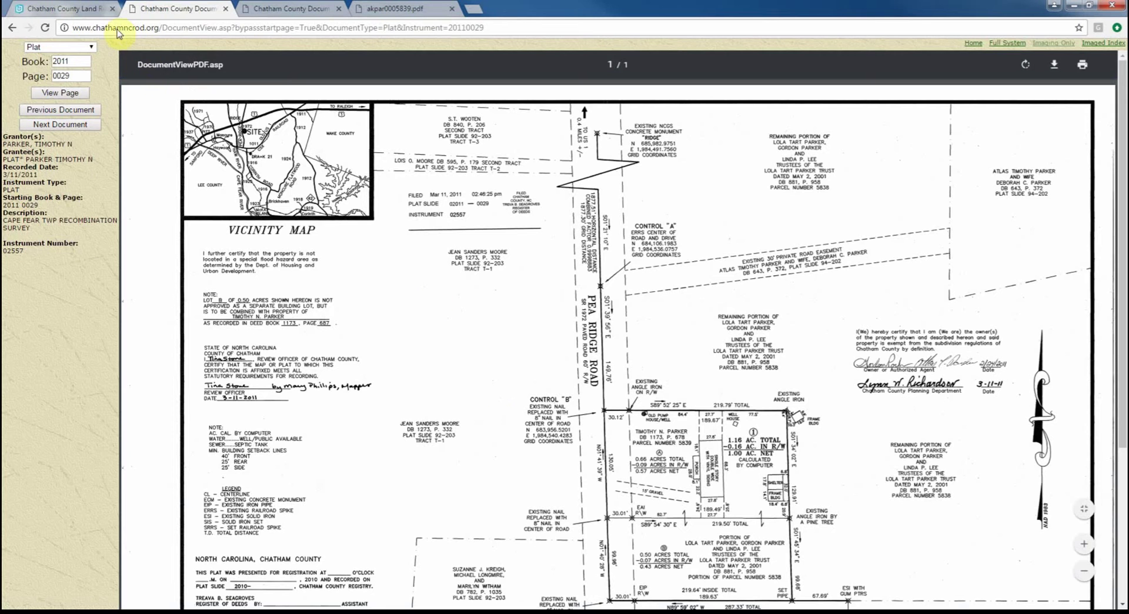
View its Tax Search record and Well/Septic Permit, then dismiss the parcel popup
click(77, 9)
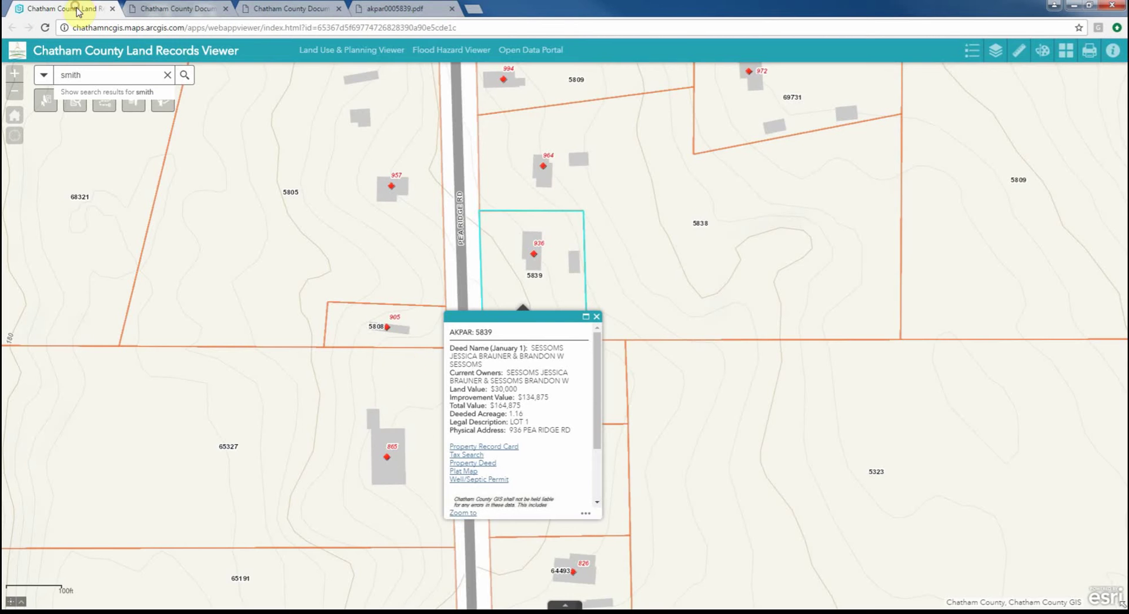
click(467, 455)
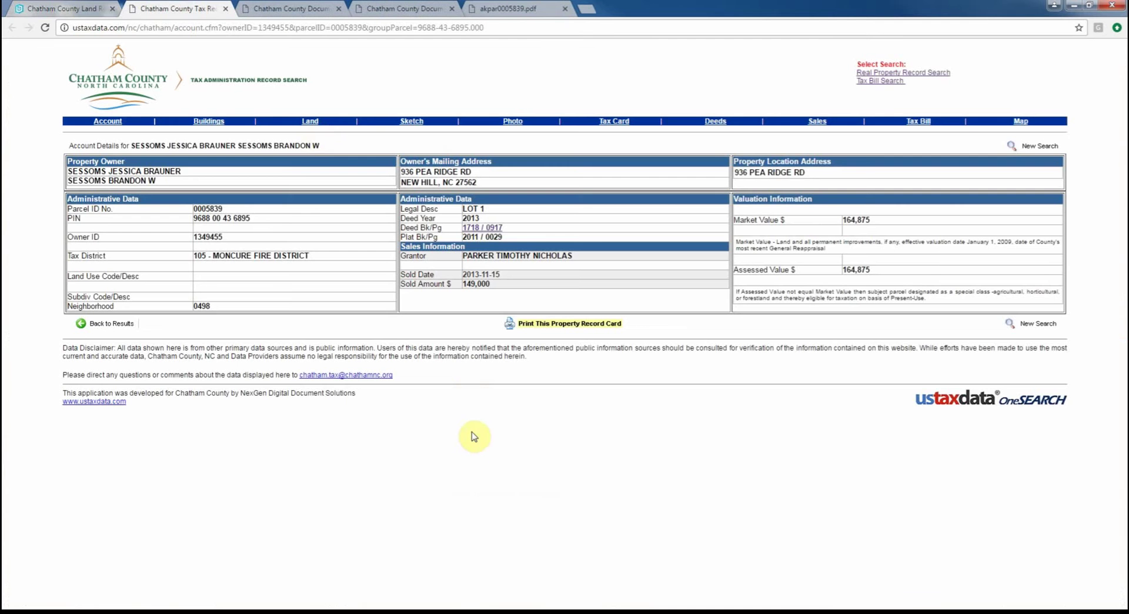
click(52, 9)
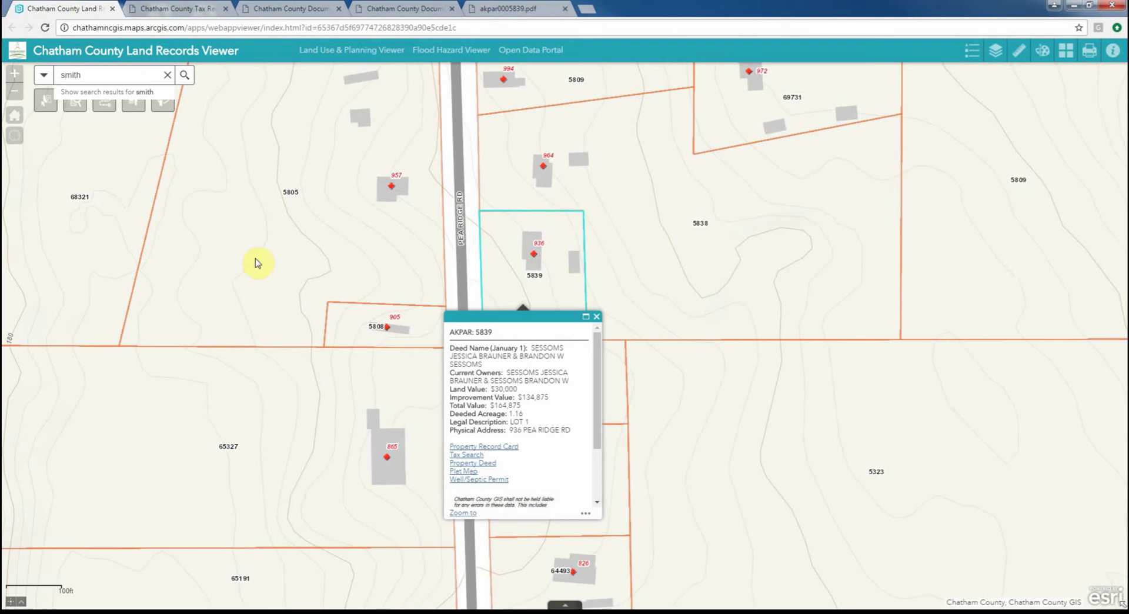
click(479, 479)
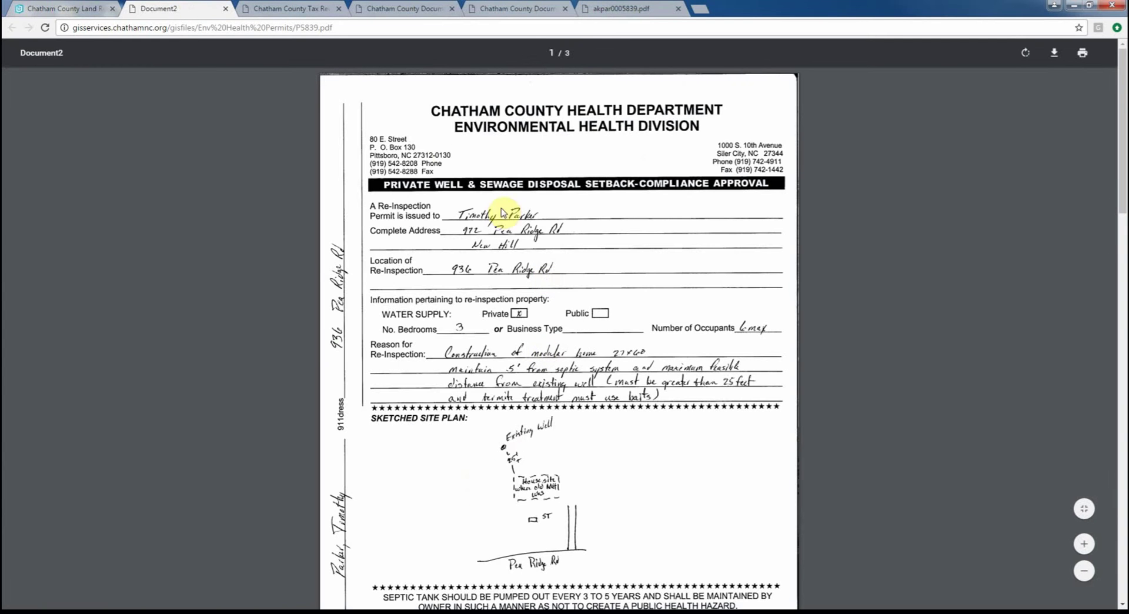
click(62, 8)
click(675, 358)
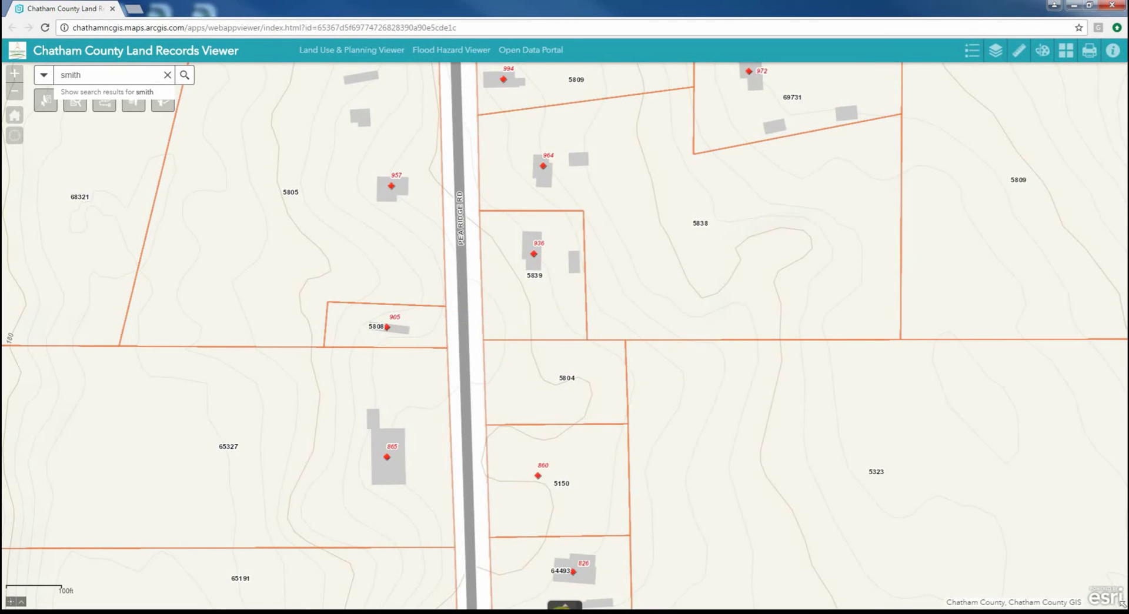
click(566, 604)
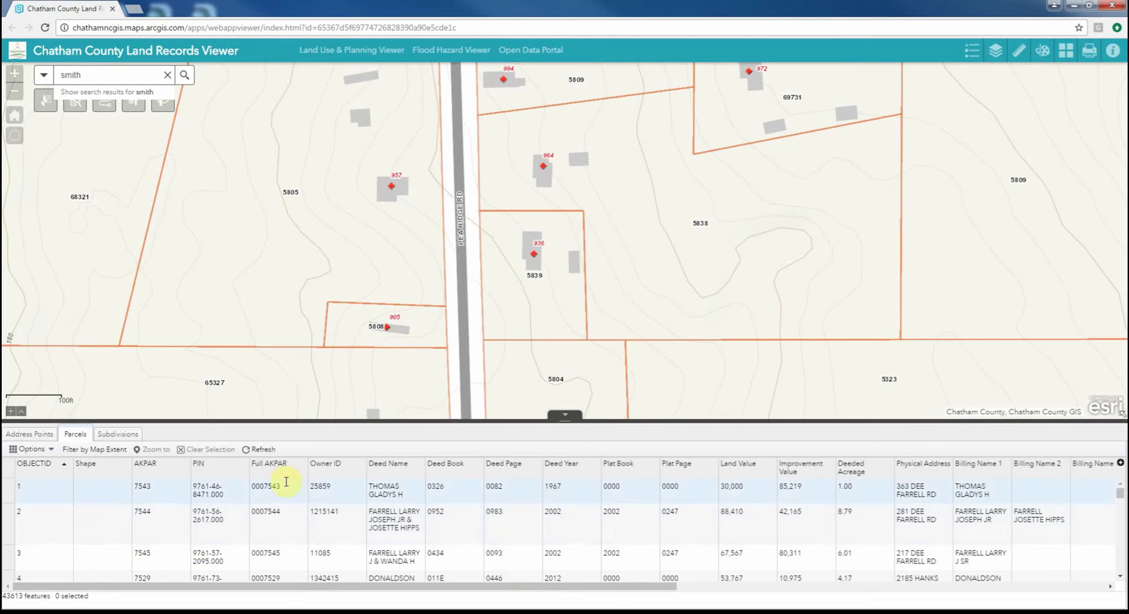
click(112, 434)
click(38, 437)
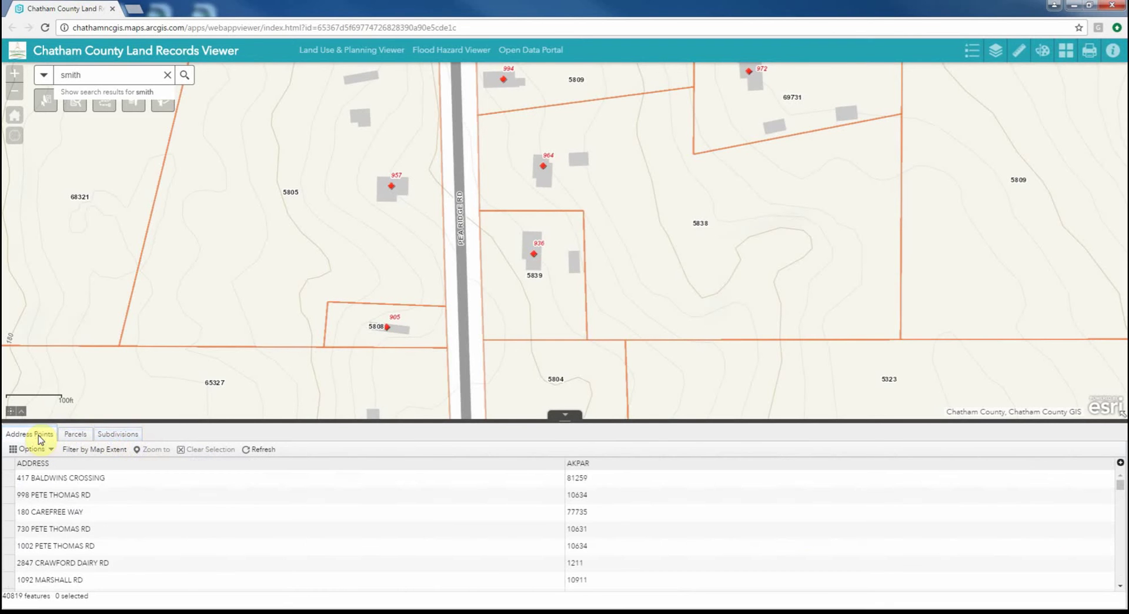
click(93, 450)
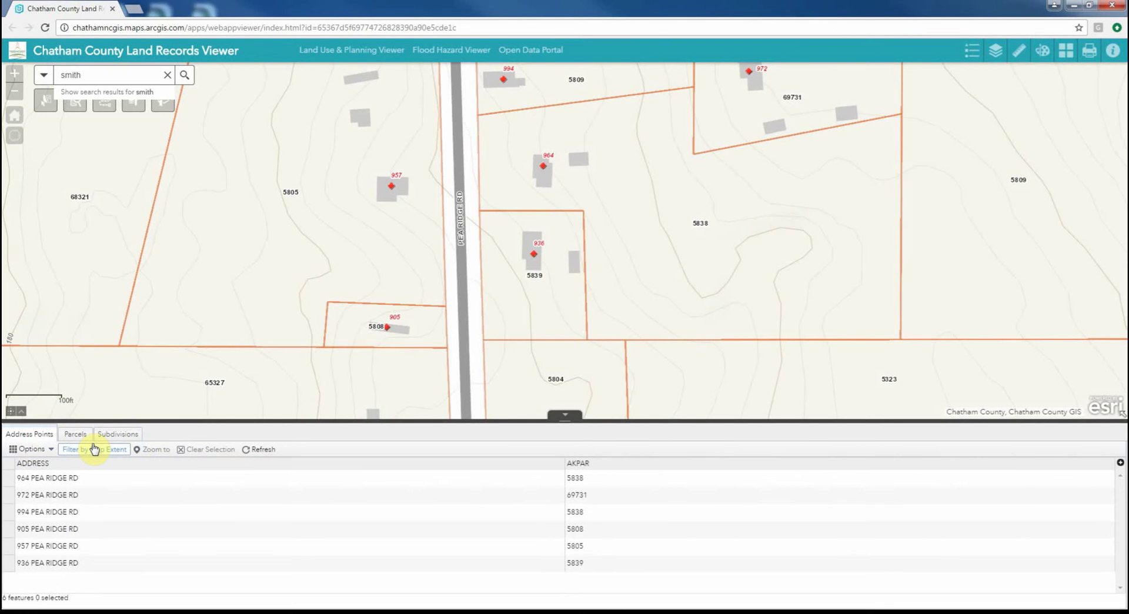
click(11, 482)
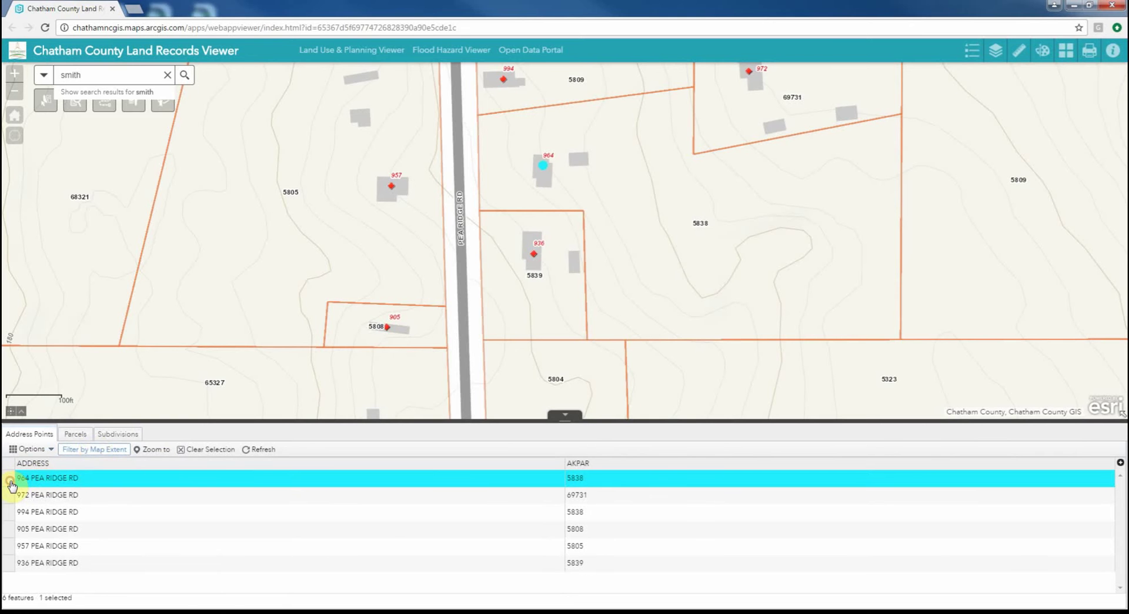
click(154, 449)
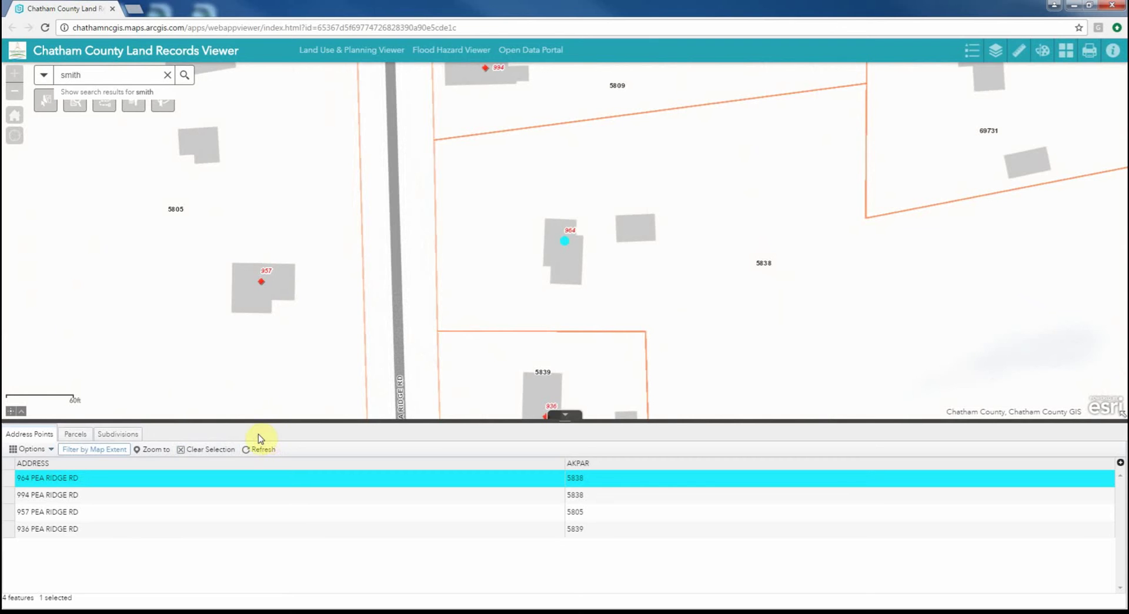
click(37, 450)
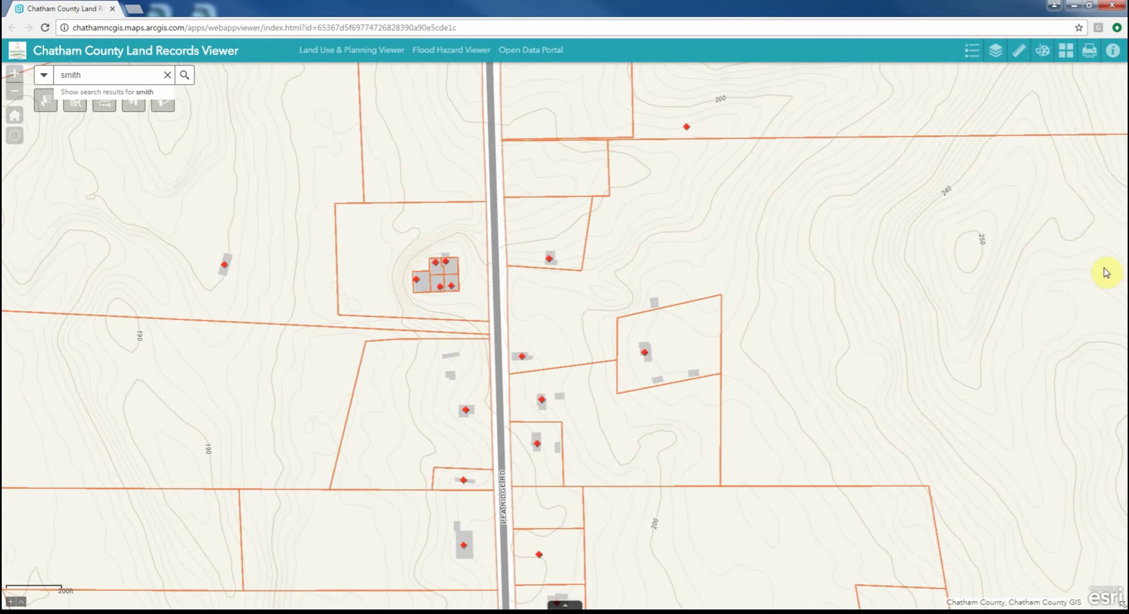
Turn on Parcel Annotation under Chatham County Land Records to label acreages and dimensions
click(995, 53)
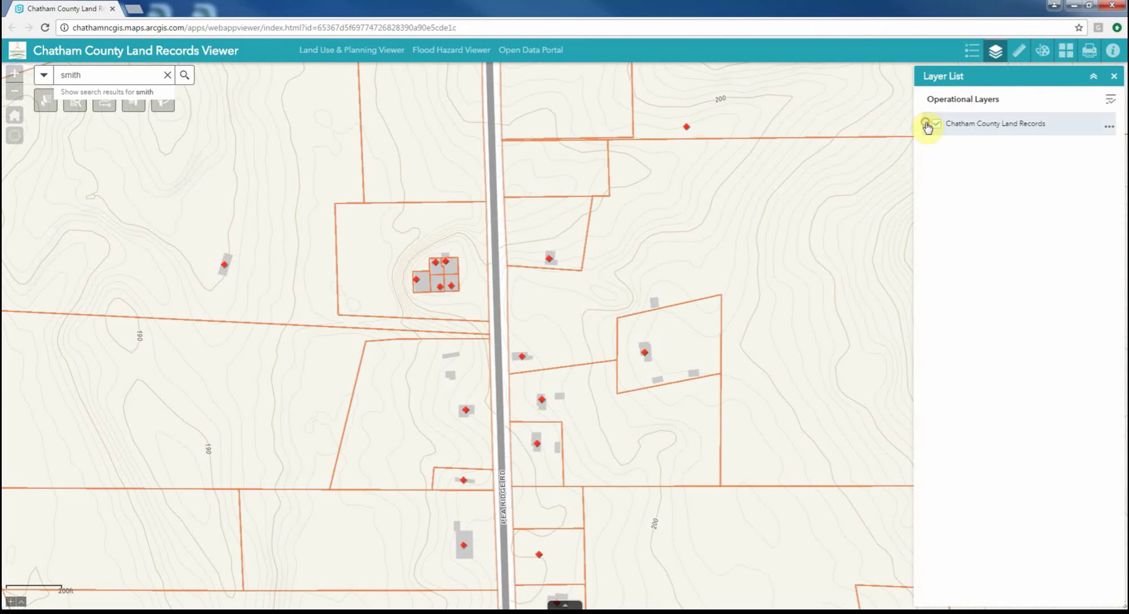
click(927, 124)
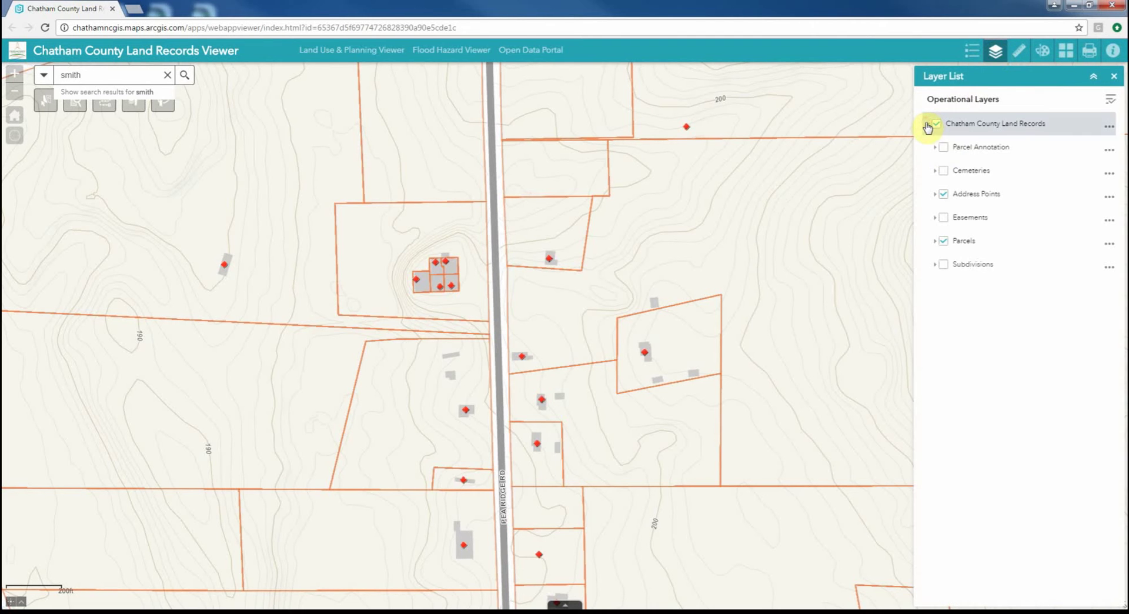
click(944, 148)
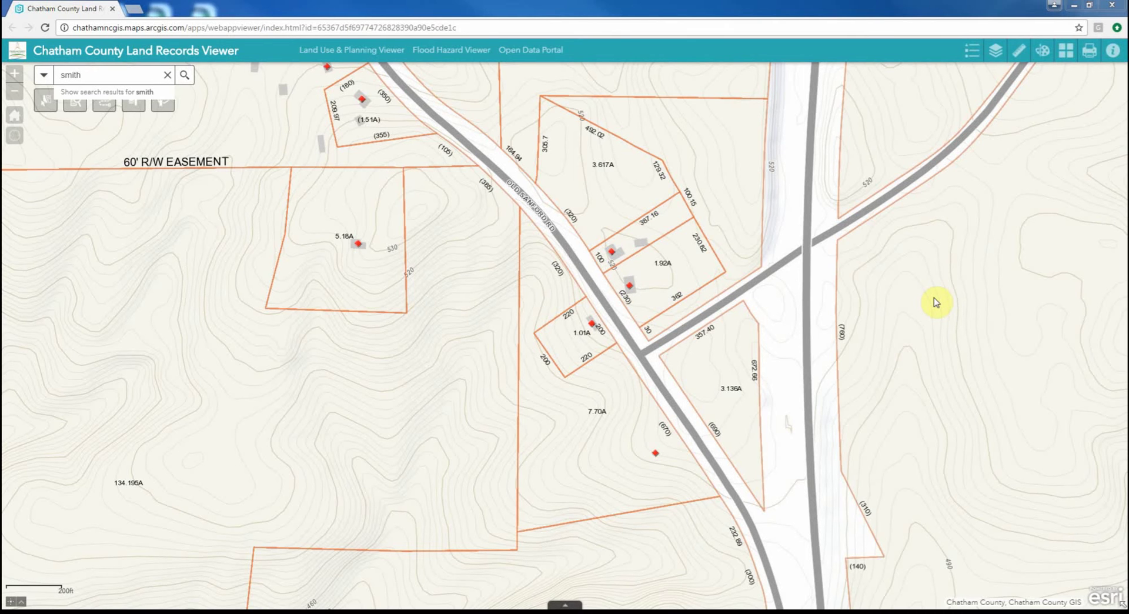
Select the 1.92A parcel and zoom the map to it
click(1089, 52)
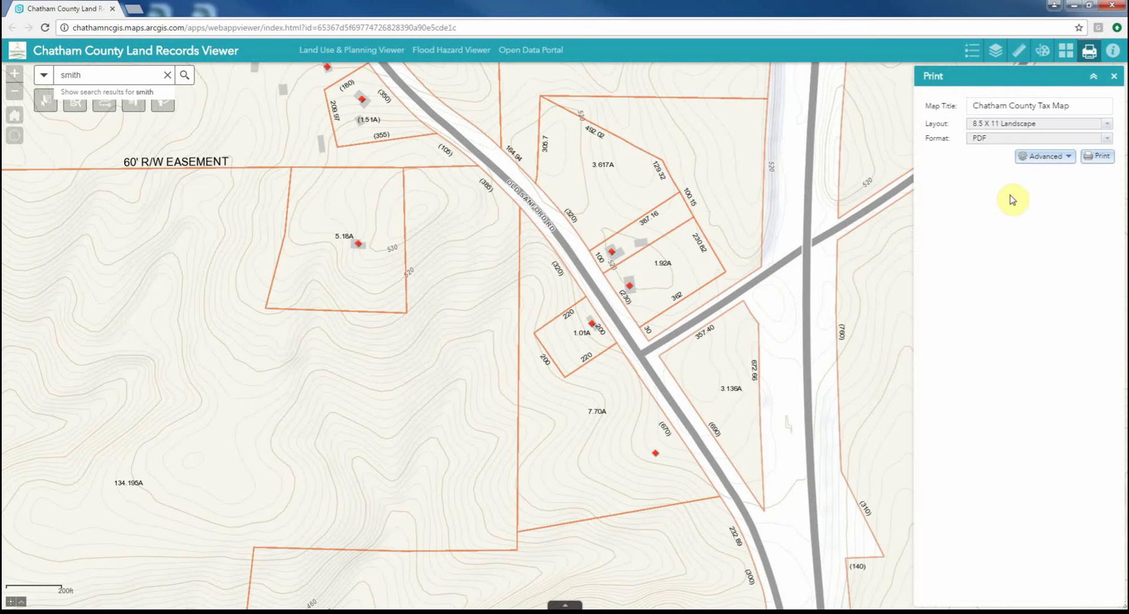
click(1064, 158)
click(1065, 158)
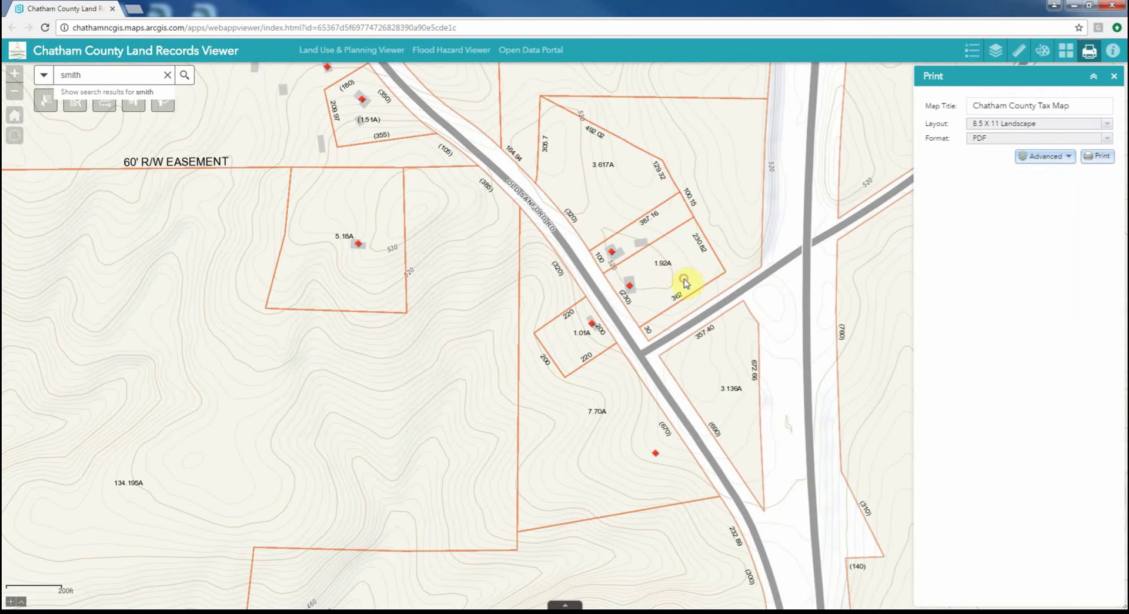
click(682, 281)
click(709, 380)
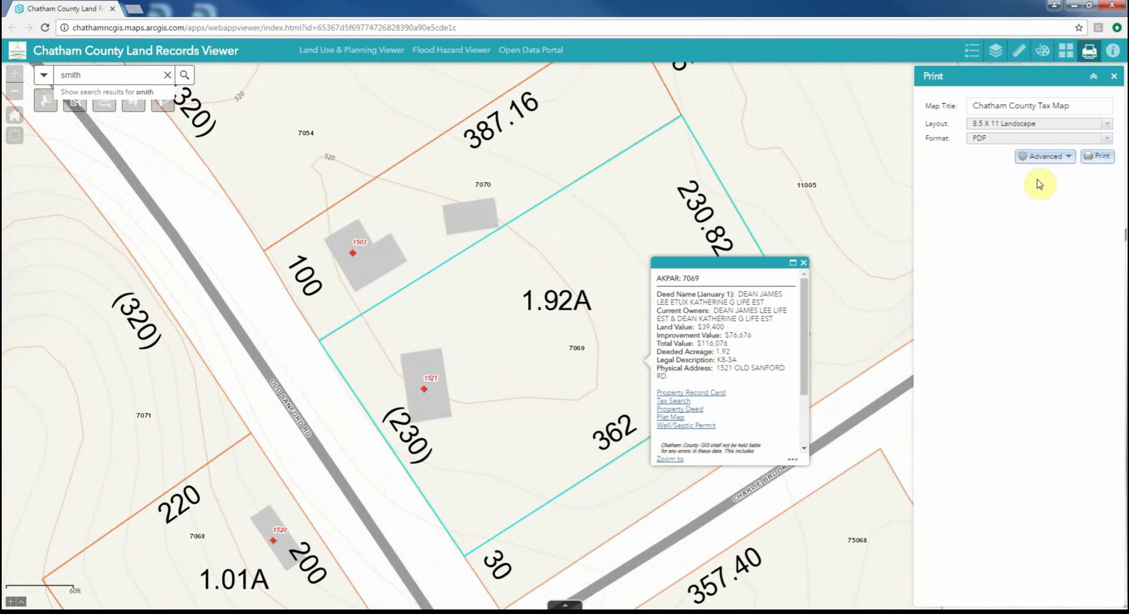
Set the print to the current map scale with the 11 X 17 Landscape layout
click(1049, 156)
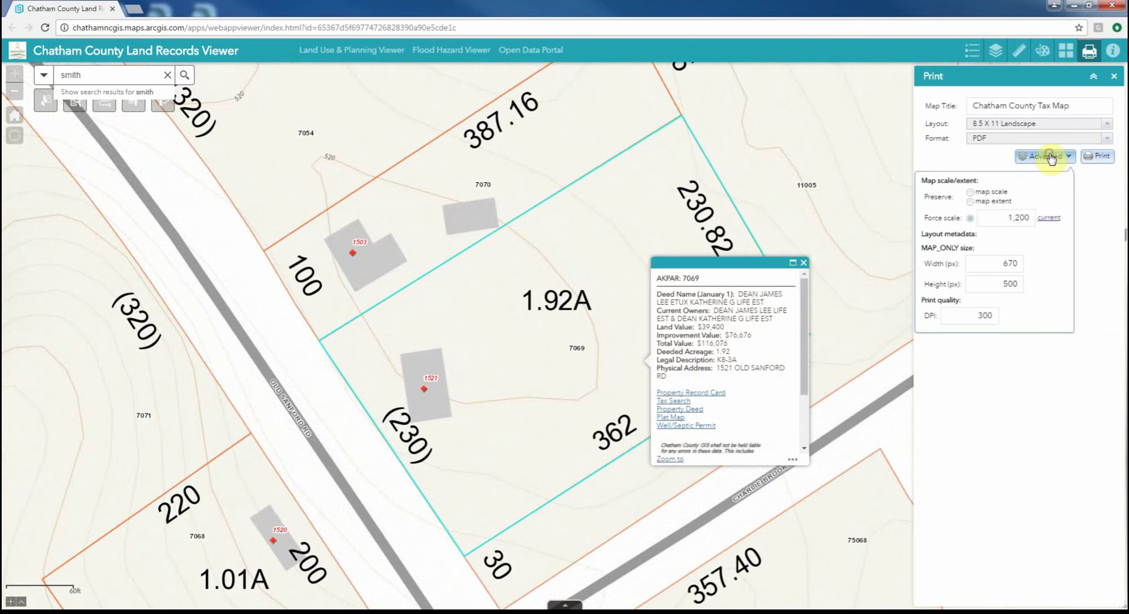
click(1049, 218)
text(1)
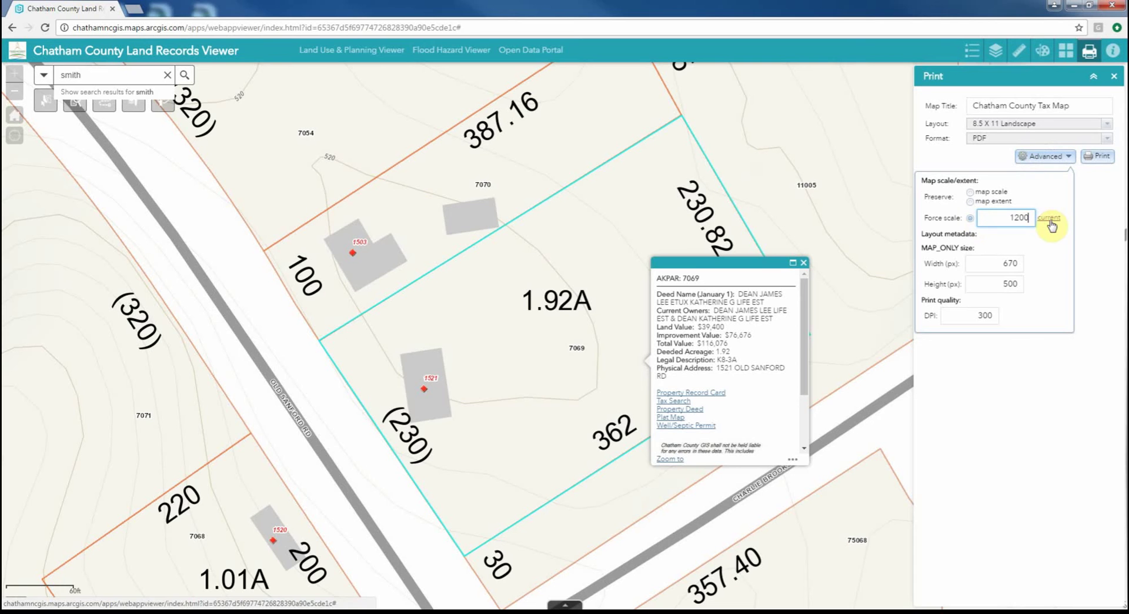
click(979, 317)
click(1041, 380)
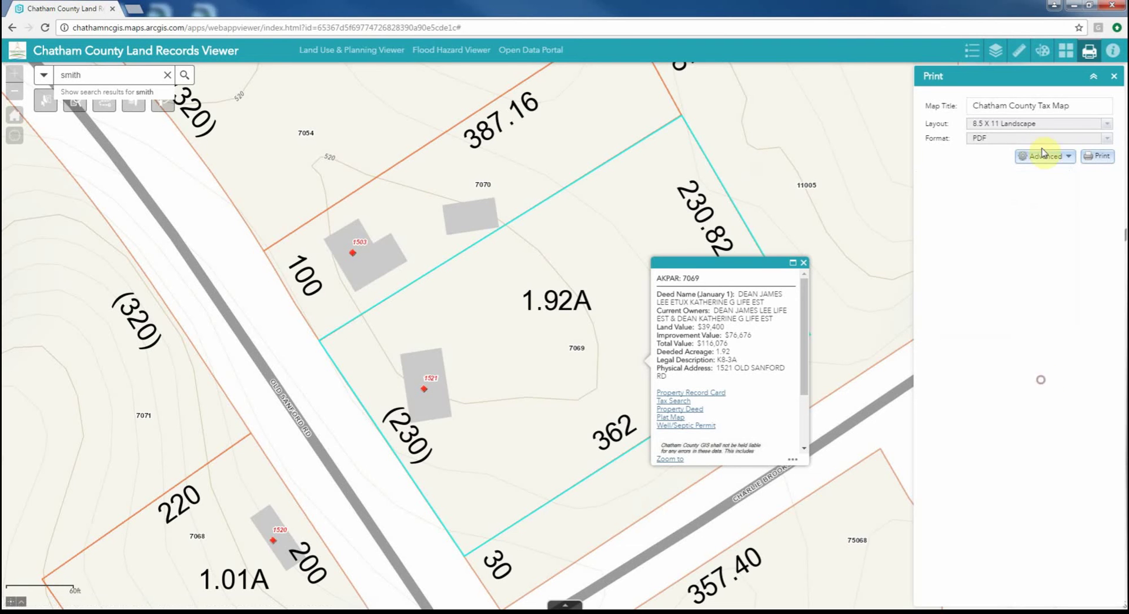
click(1107, 124)
click(1017, 170)
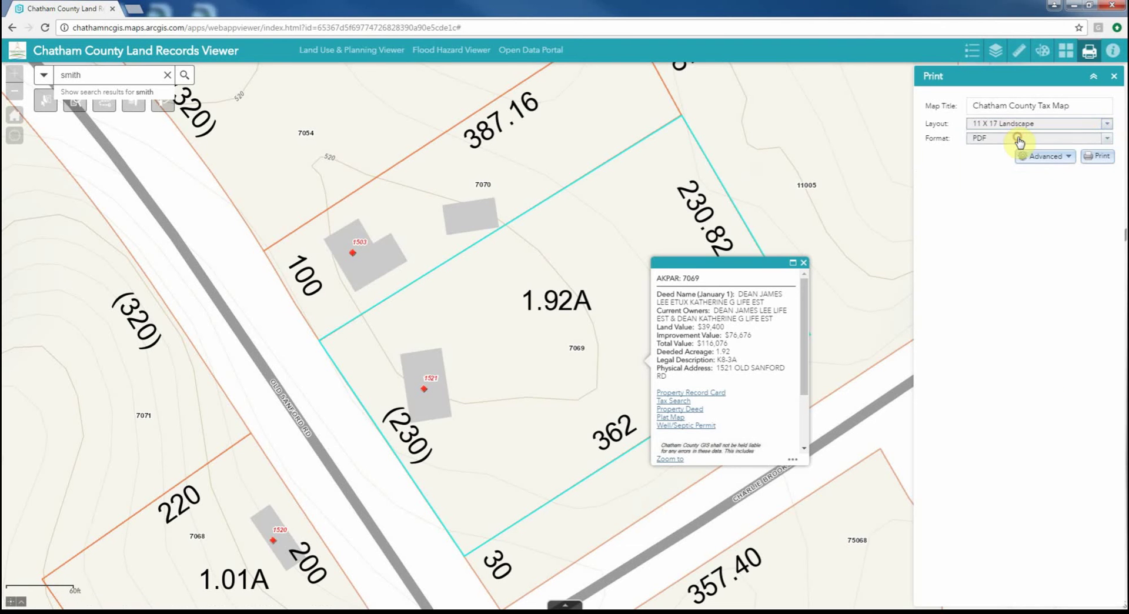
Title the map with the owner's name, print it, and open the resulting PDF
click(1098, 159)
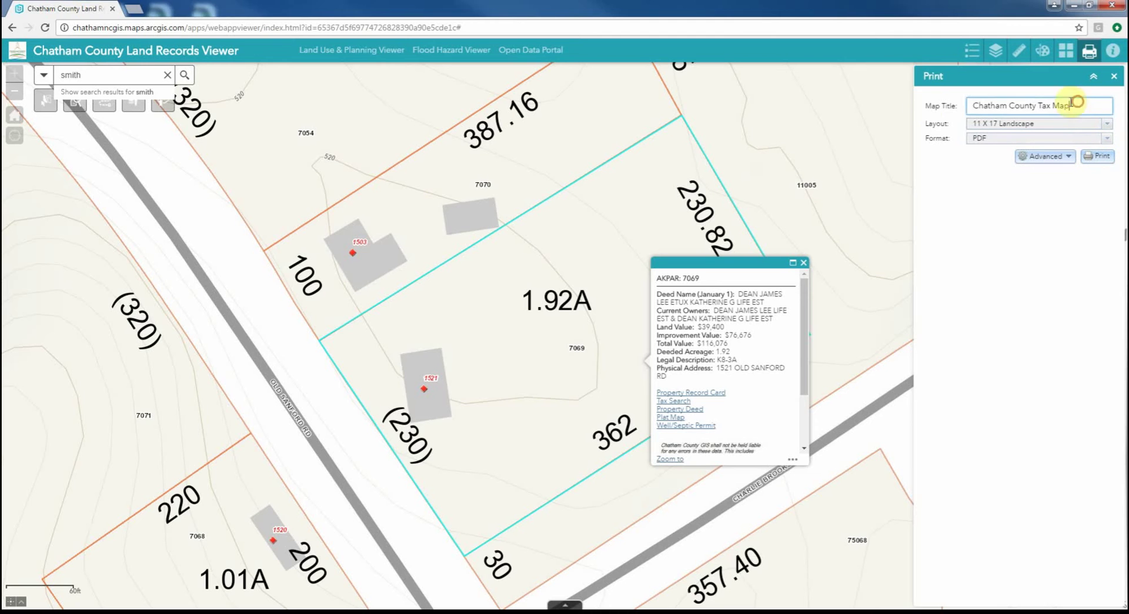
drag(1076, 106, 924, 111)
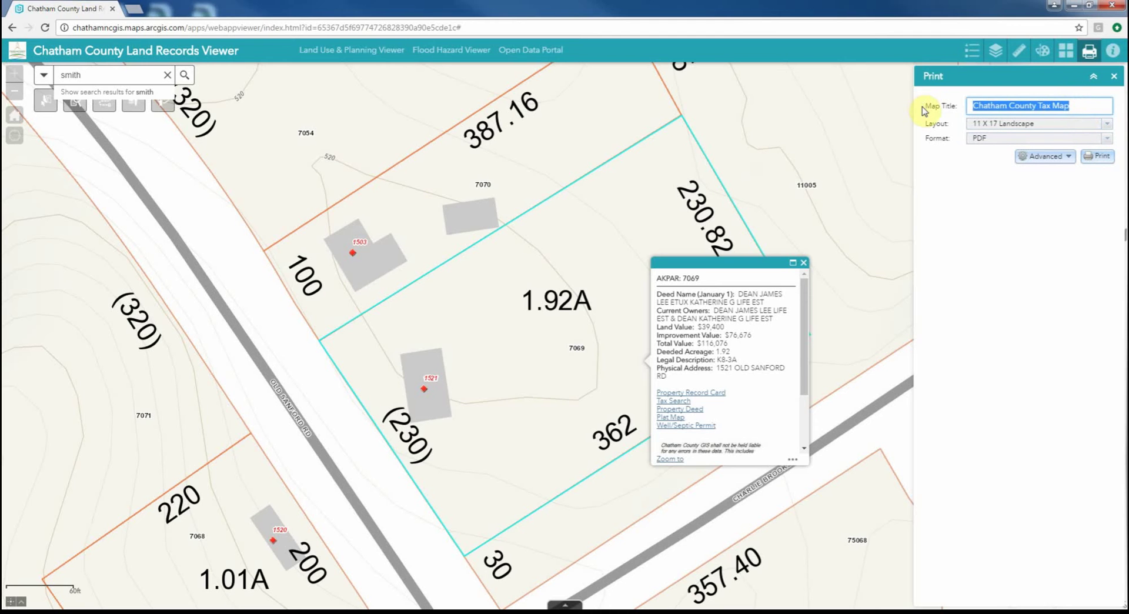
text(Dean Pr)
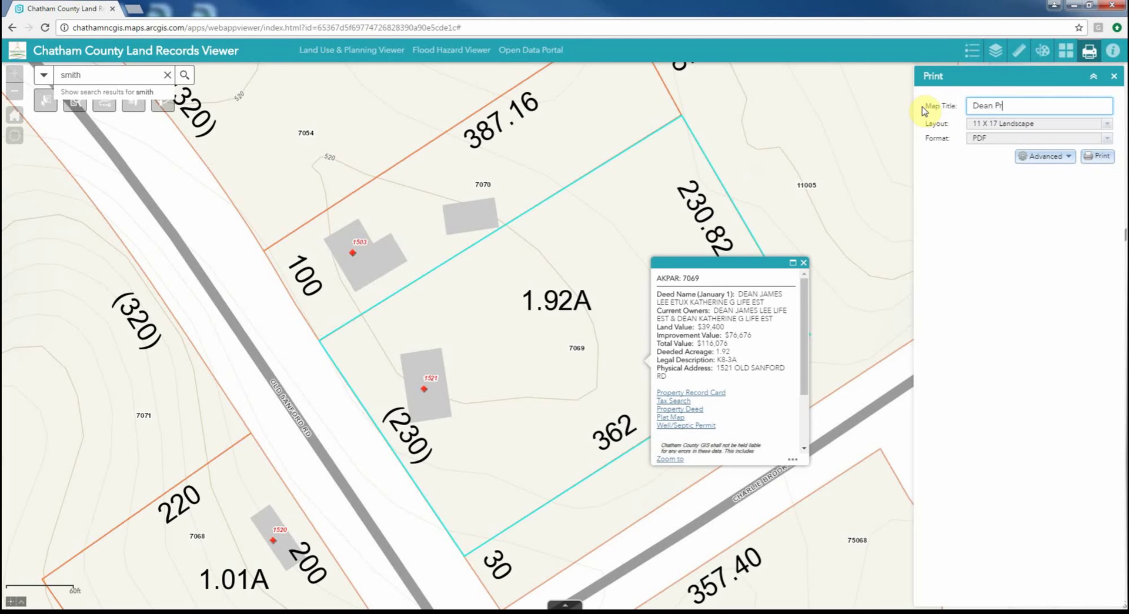
text(operty)
click(1089, 160)
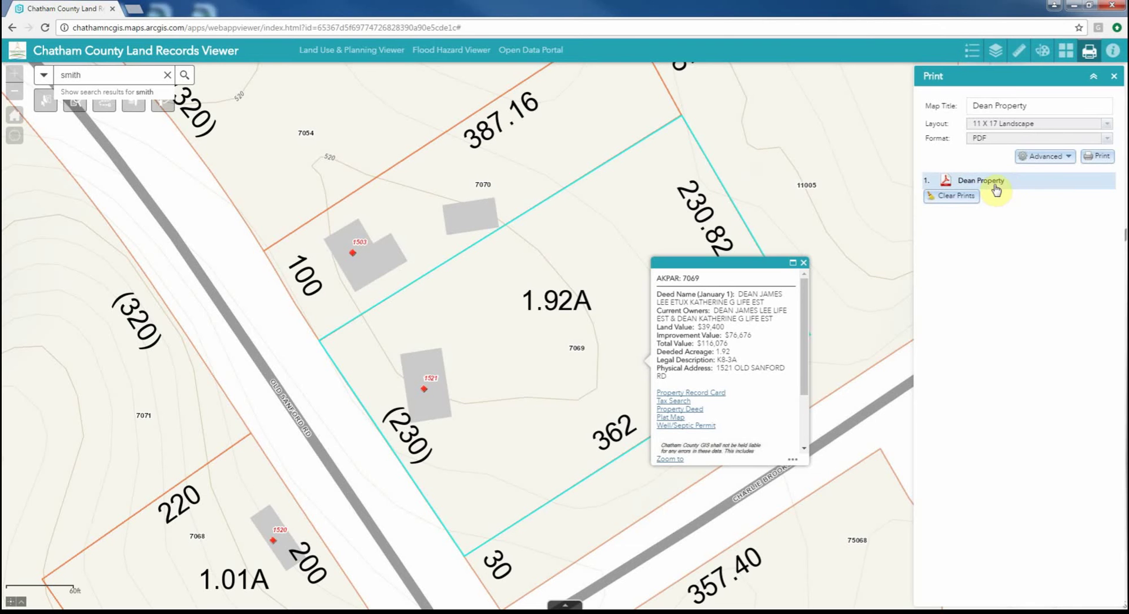
click(993, 183)
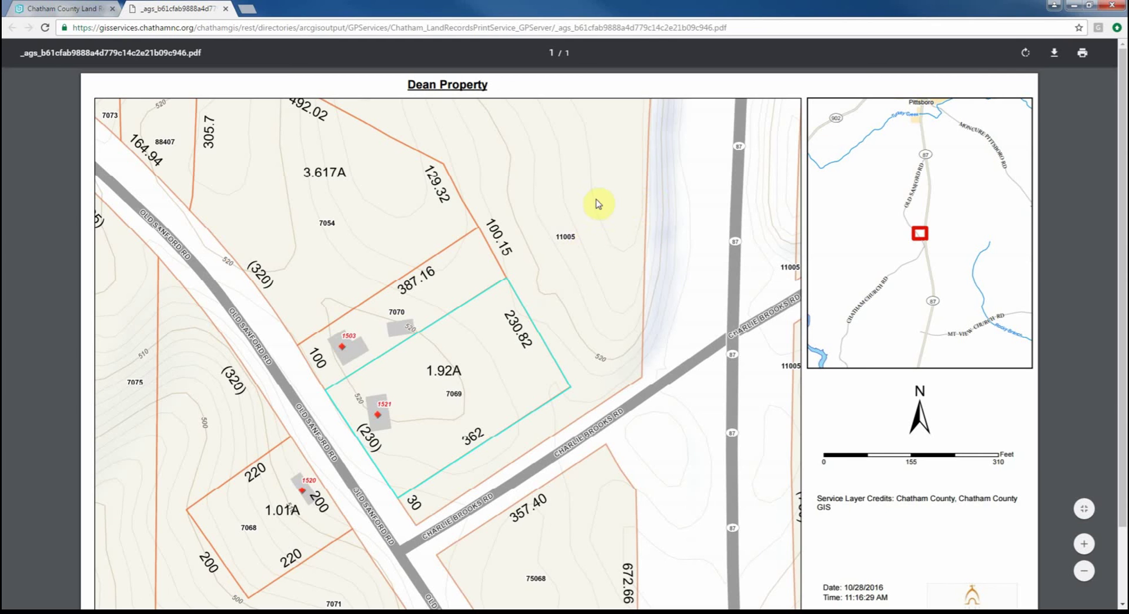
Scroll down and back up through the printed parcel map PDF
scroll(567, 244, down, 2)
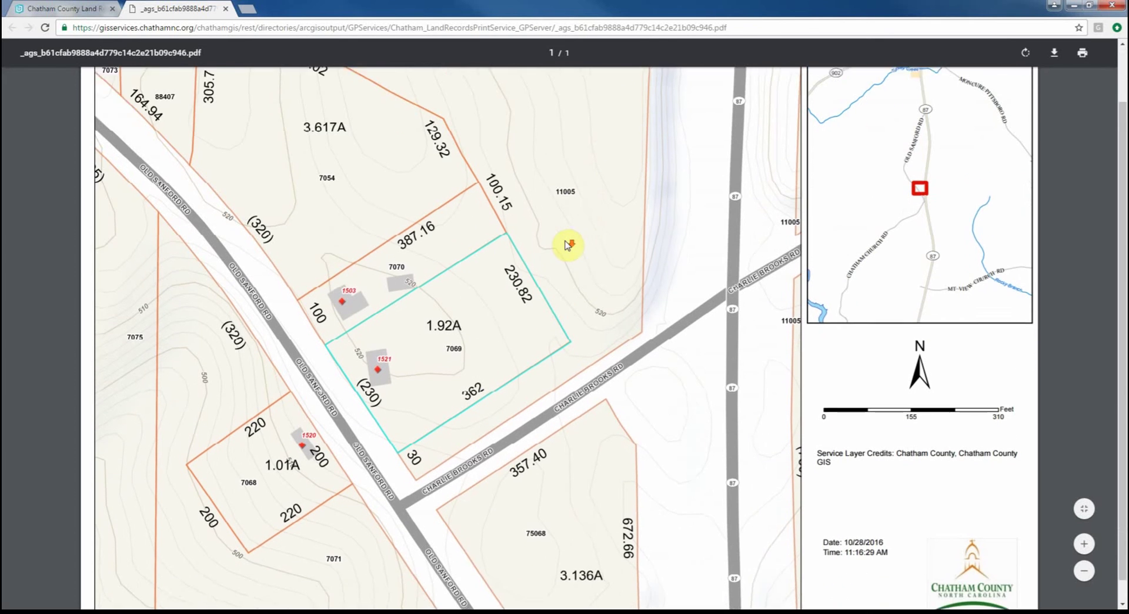
scroll(567, 245, up, 2)
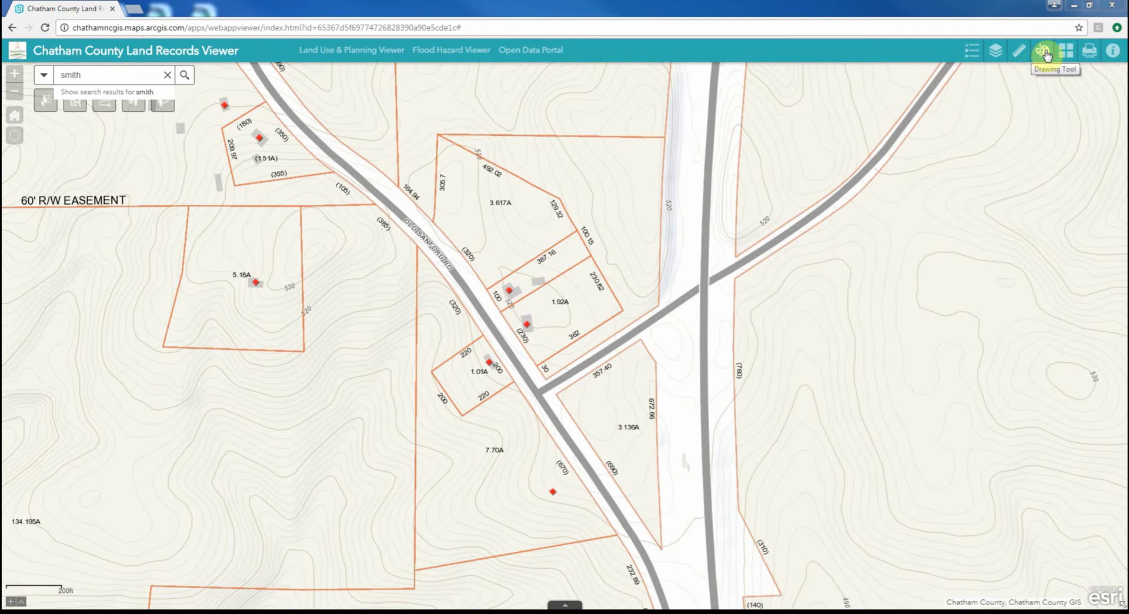
Toggle the map legend and zoom out to the 0.3mi scale around Rock Ridge Park
click(972, 54)
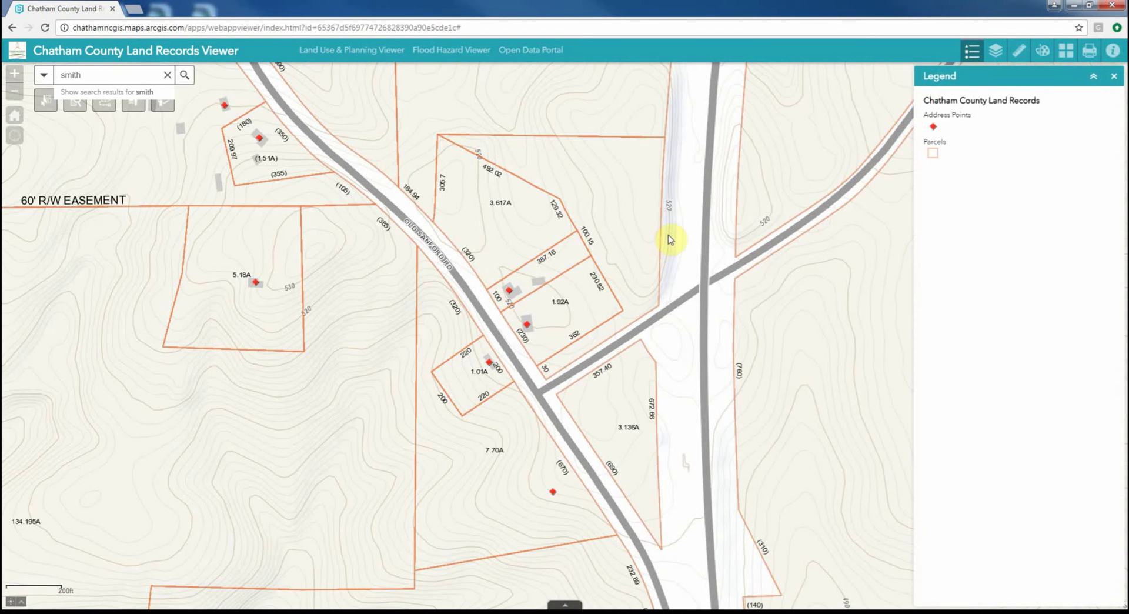
scroll(632, 252, down, 1)
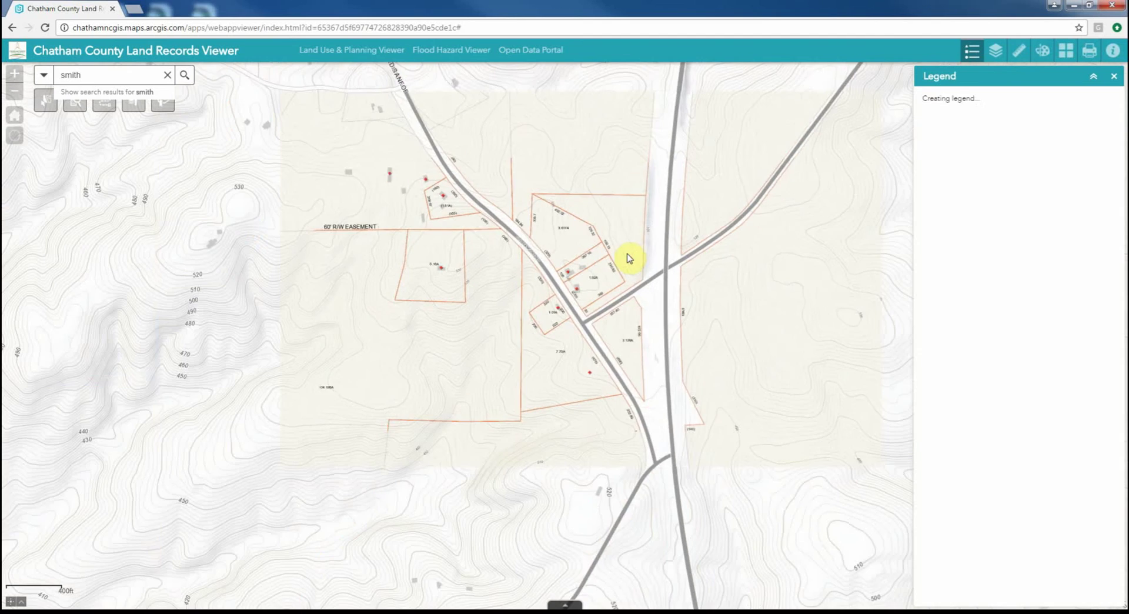
scroll(656, 233, down, 1)
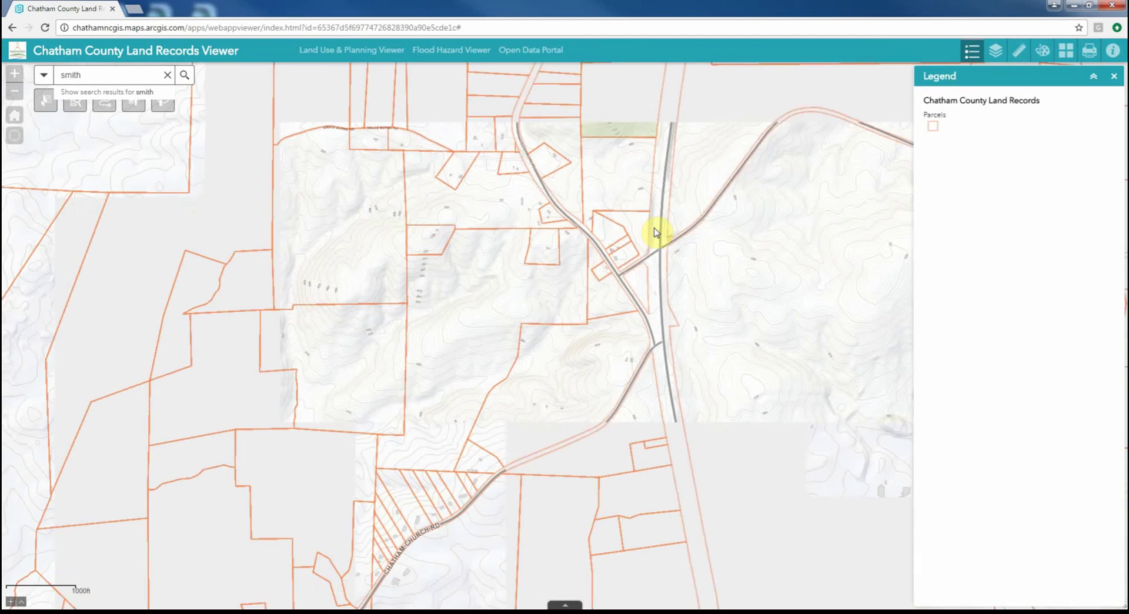
scroll(656, 232, down, 1)
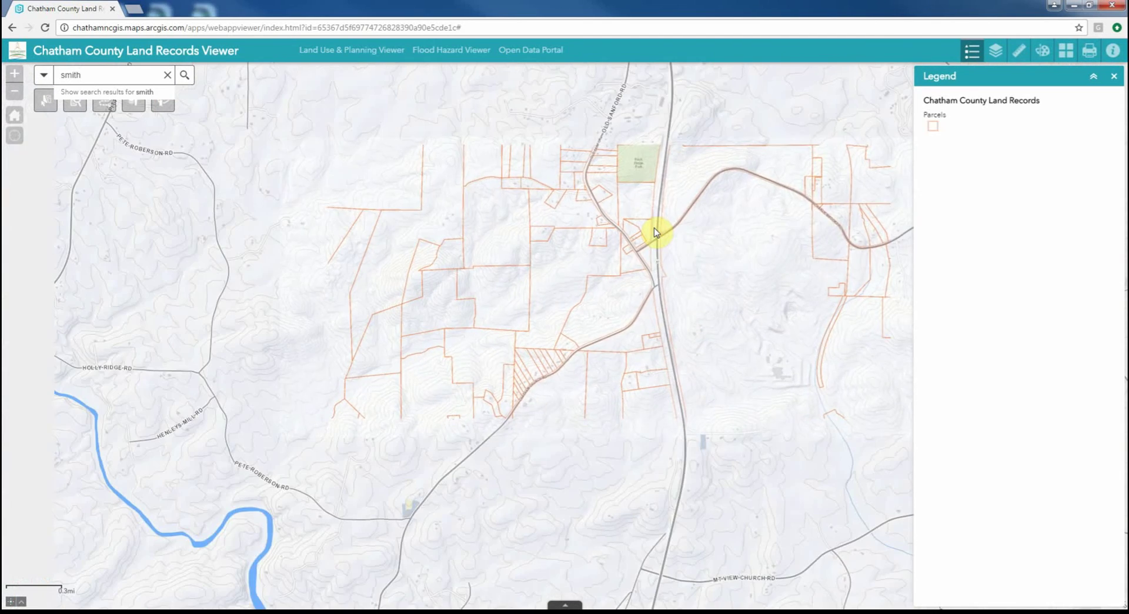
scroll(669, 228, down, 1)
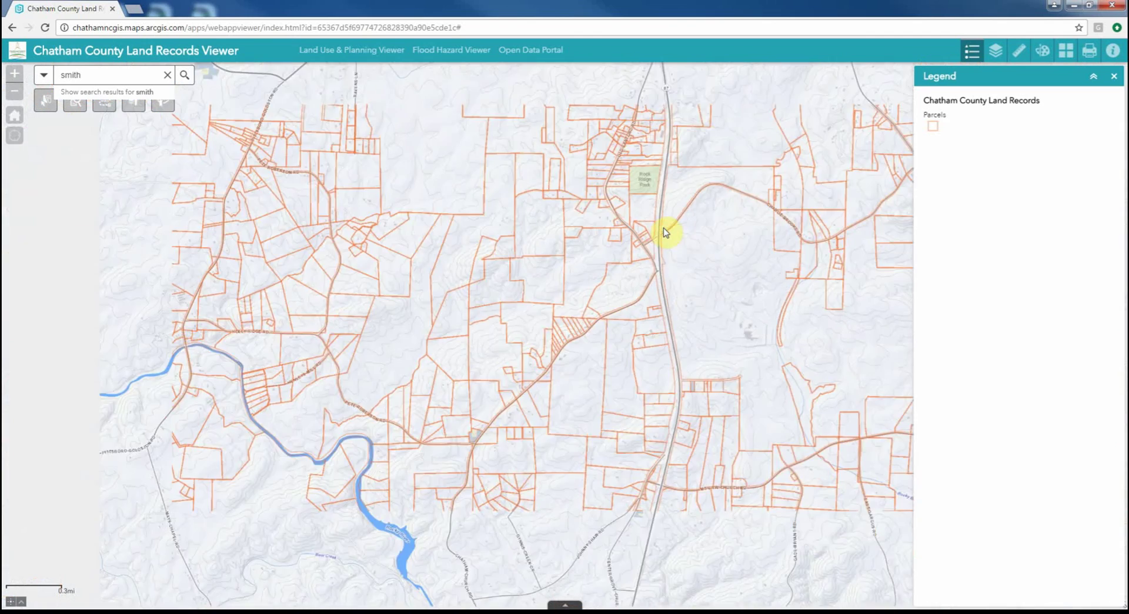
scroll(716, 231, up, 1)
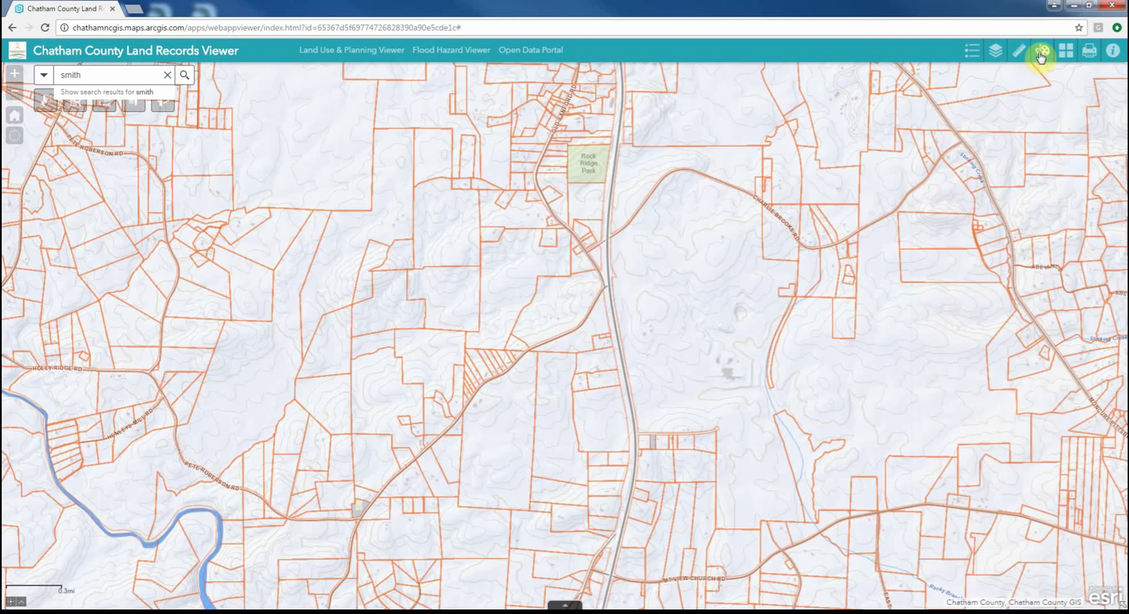
Sketch a green freehand area east of the highway and drop a blue point marker
click(1042, 51)
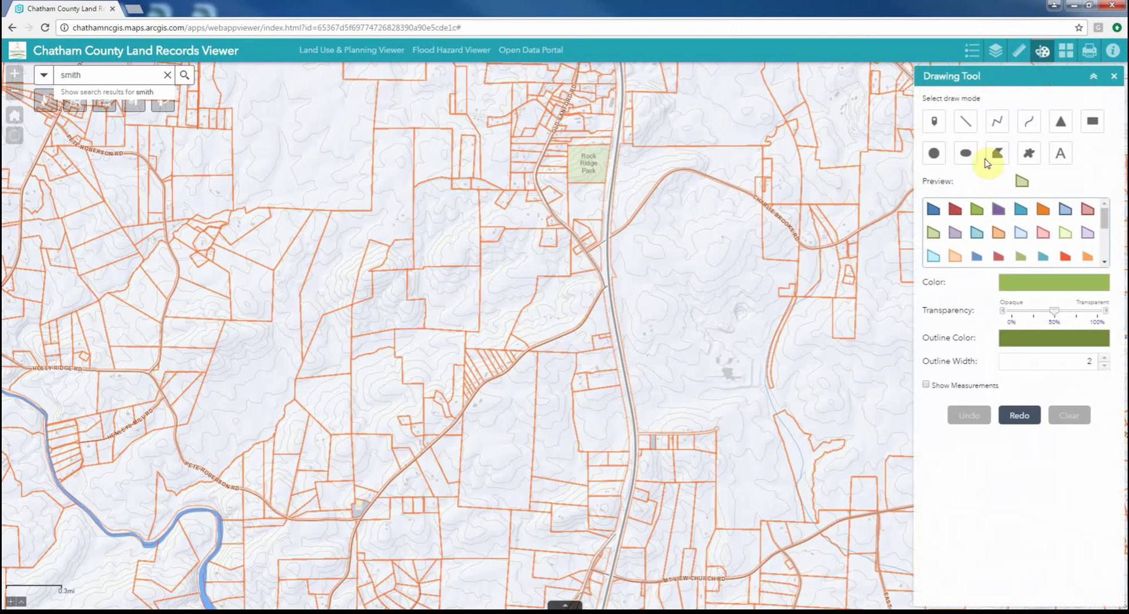
click(1029, 153)
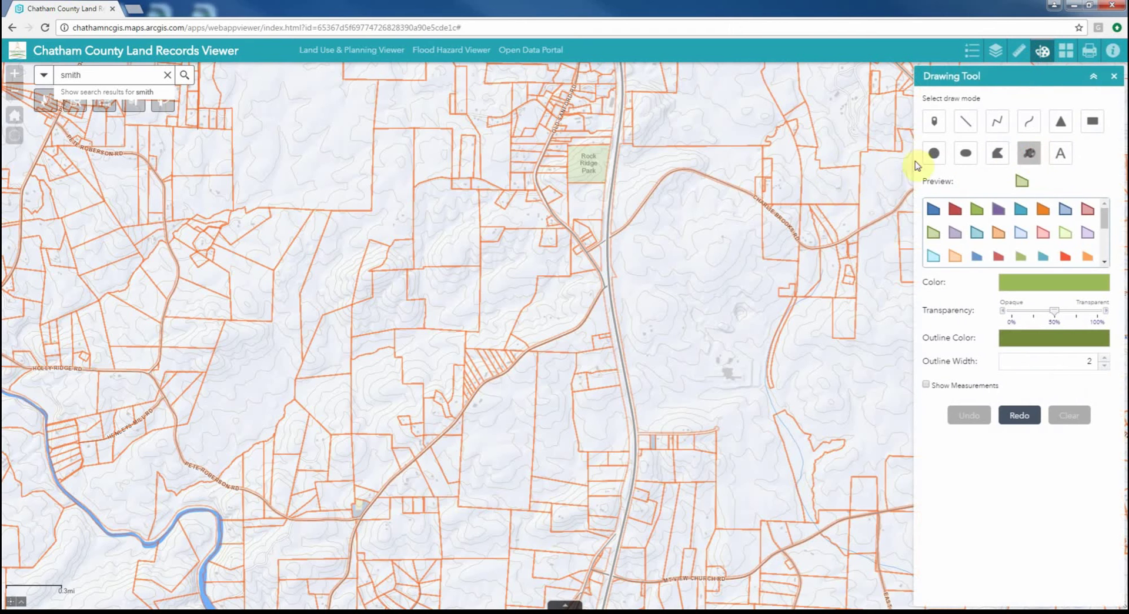
mouse_move(653, 162)
mouse_down()
mouse_move(725, 154)
mouse_move(766, 178)
mouse_move(762, 239)
mouse_move(695, 263)
mouse_move(627, 177)
mouse_up()
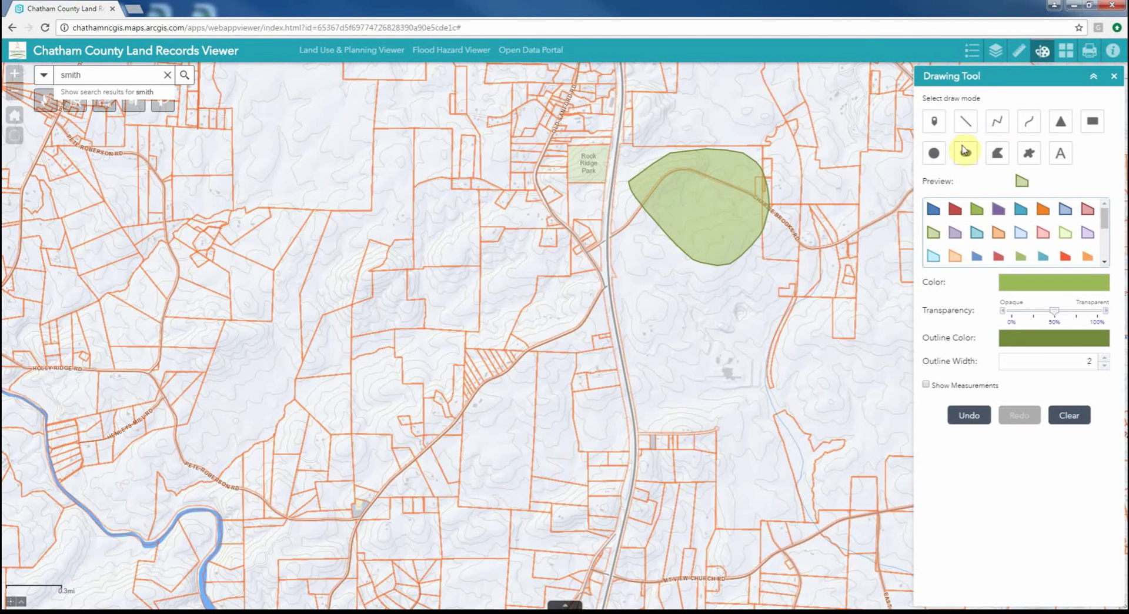
click(934, 121)
click(823, 126)
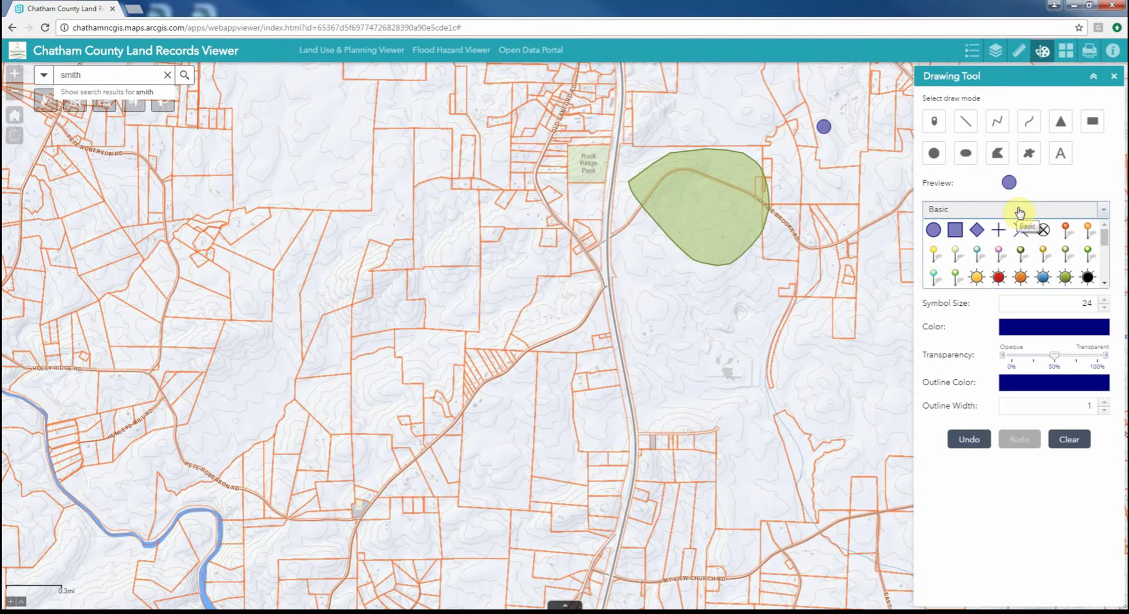
Clear all drawn shapes, close the drawing tools, and bring up the Measure Tool
click(1075, 441)
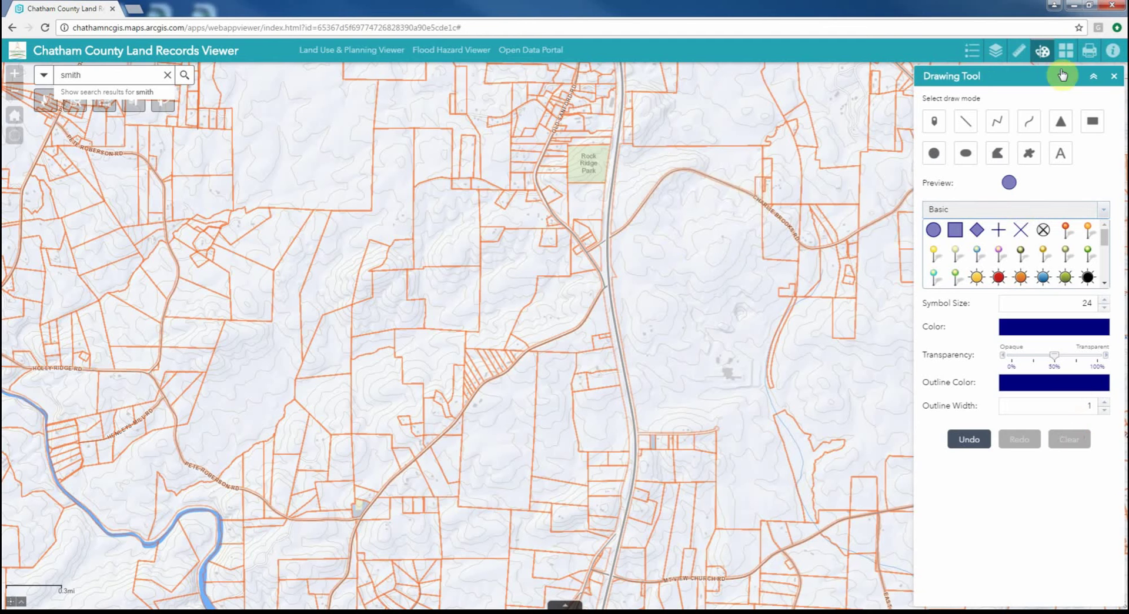
click(1114, 76)
click(1020, 51)
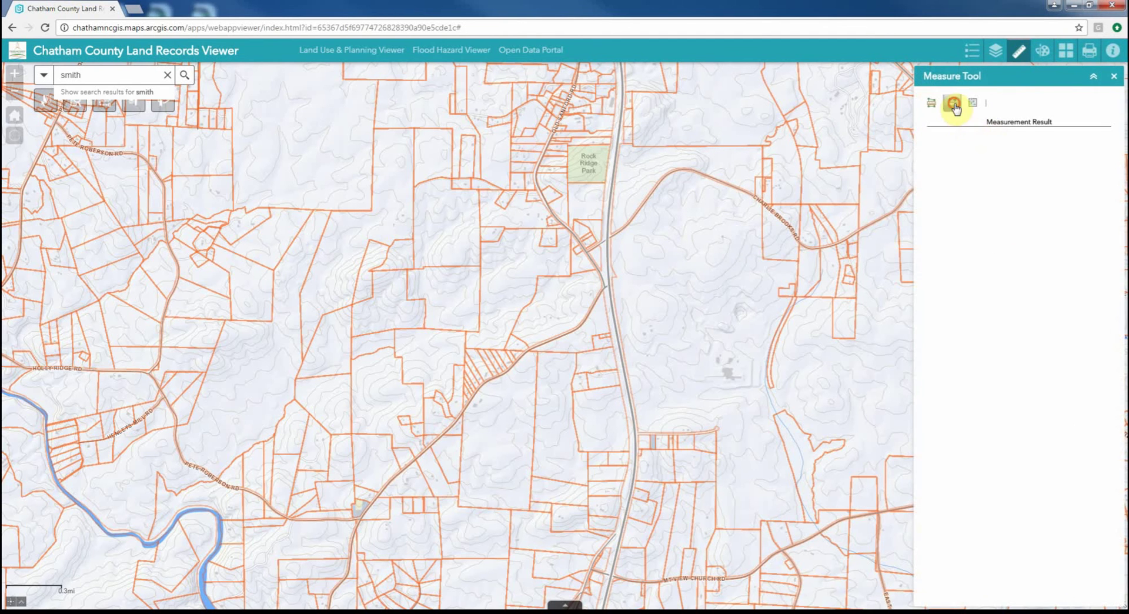
Measure a stretch of the highway, shown as 4,172.4 feet
click(953, 105)
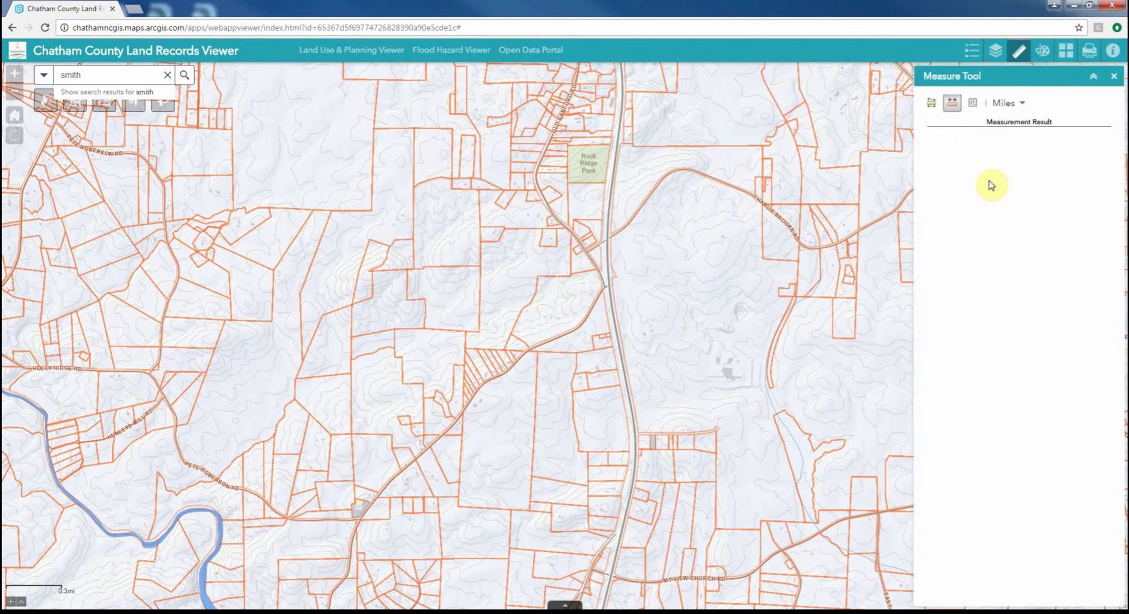
click(616, 137)
click(611, 163)
click(608, 189)
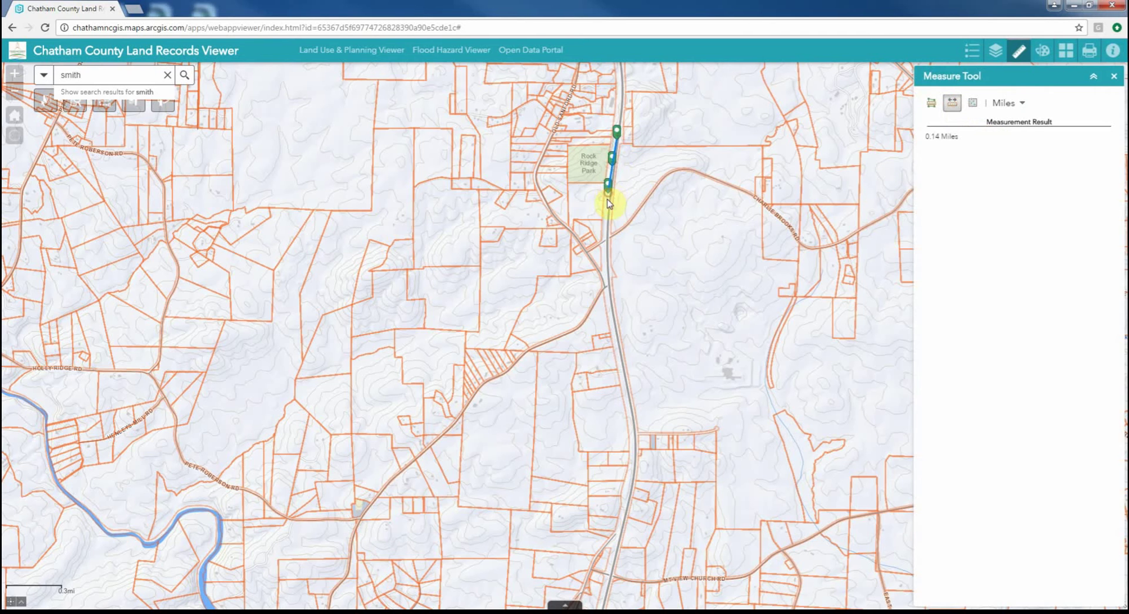
click(607, 222)
click(607, 257)
double_click(609, 283)
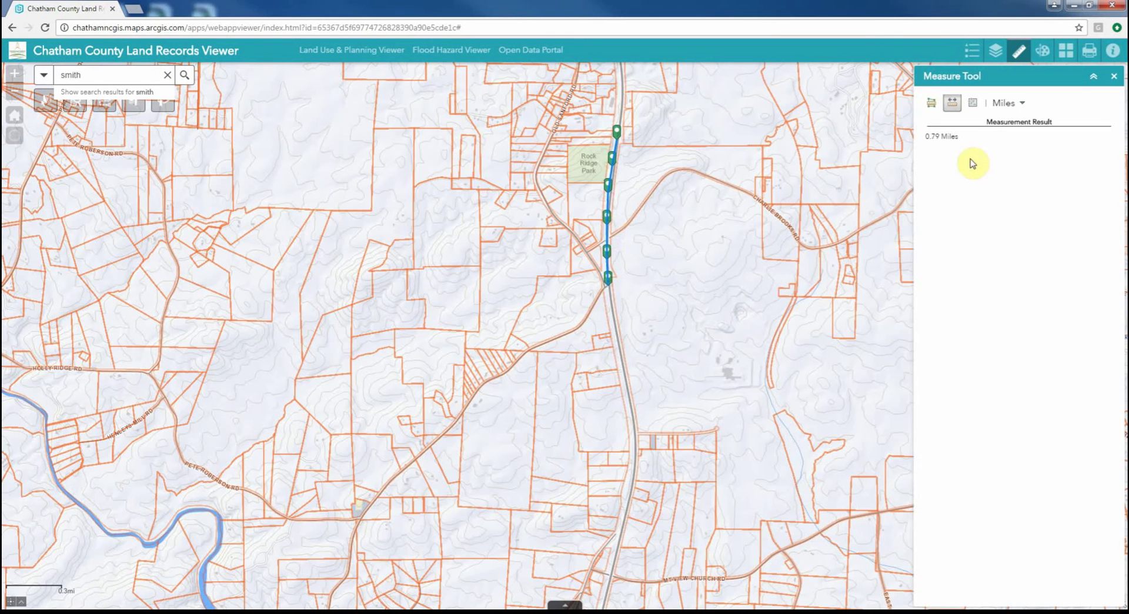
click(1003, 103)
click(1002, 142)
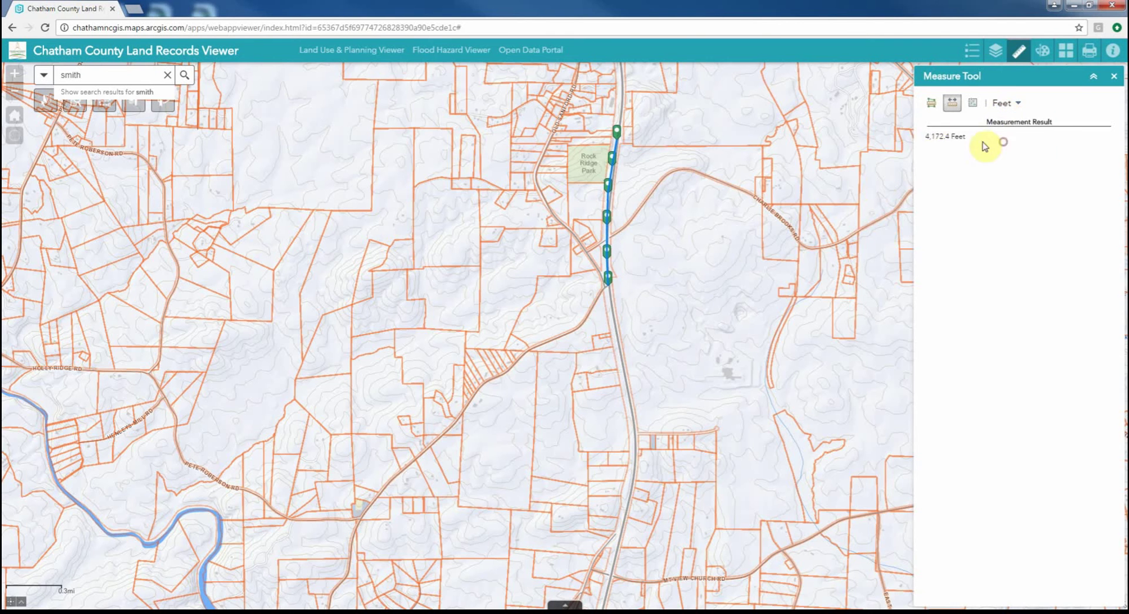
Measure a 0.12 square-mile area east of the highway, then close the panel and return Home
click(931, 103)
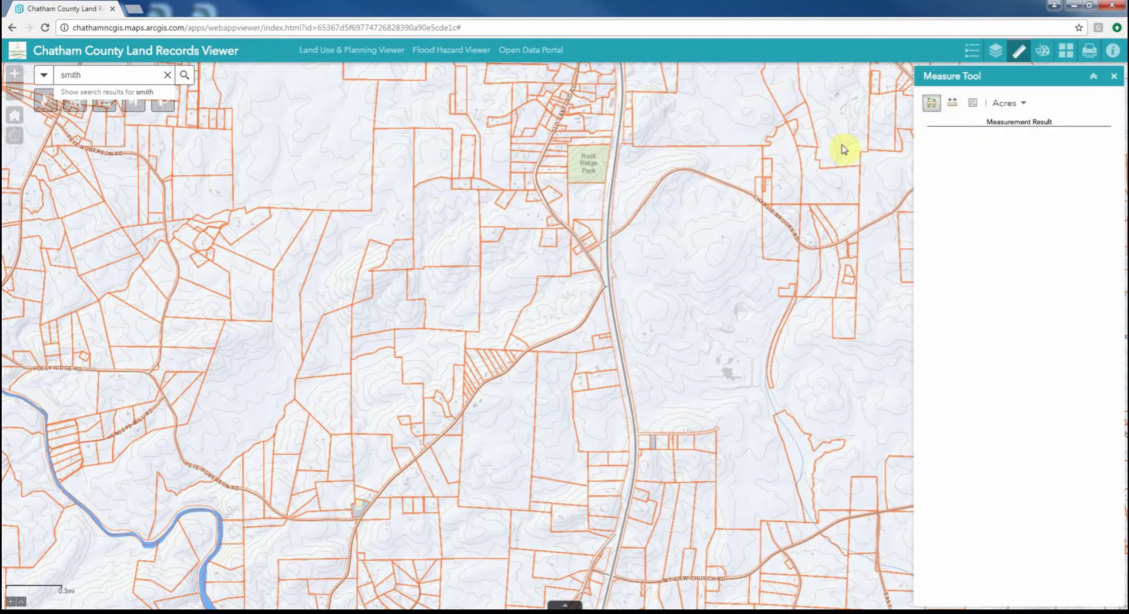
click(637, 177)
click(712, 186)
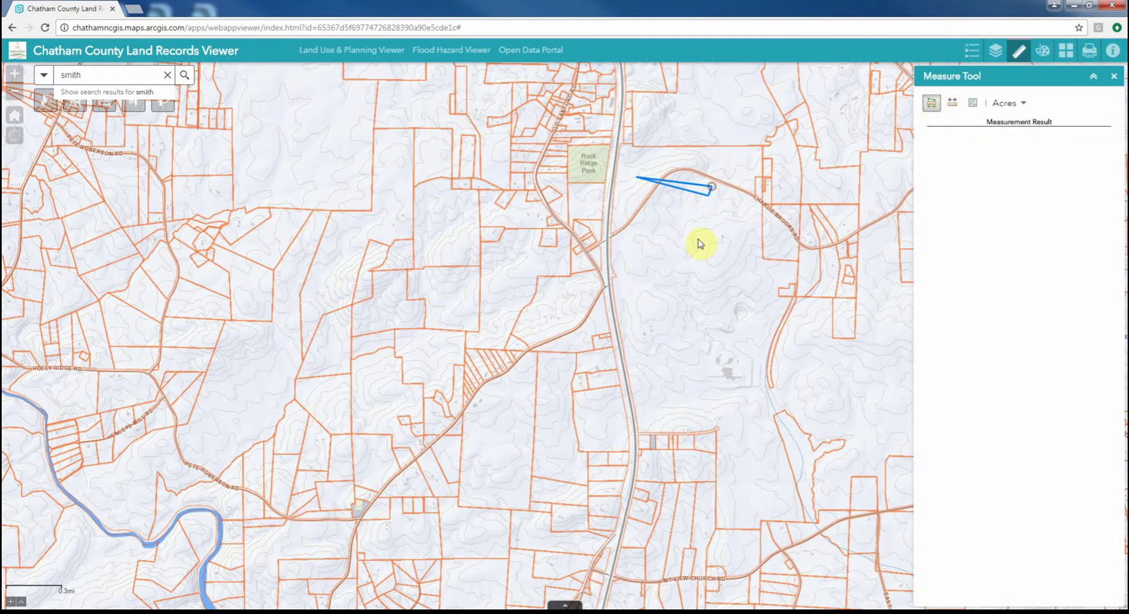
click(698, 240)
double_click(631, 242)
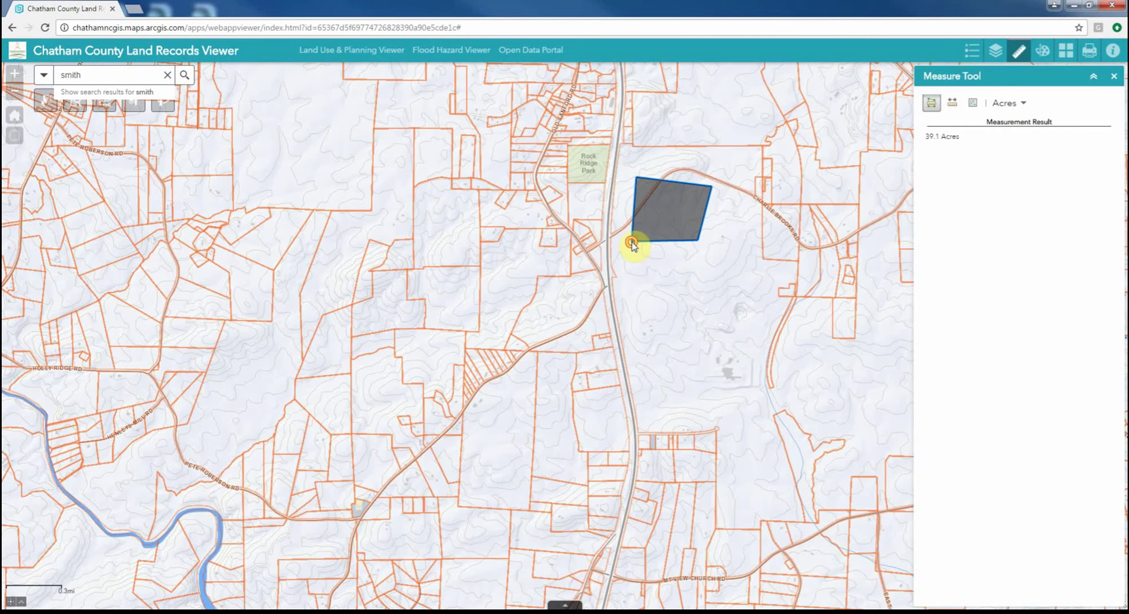
click(1005, 104)
click(1008, 133)
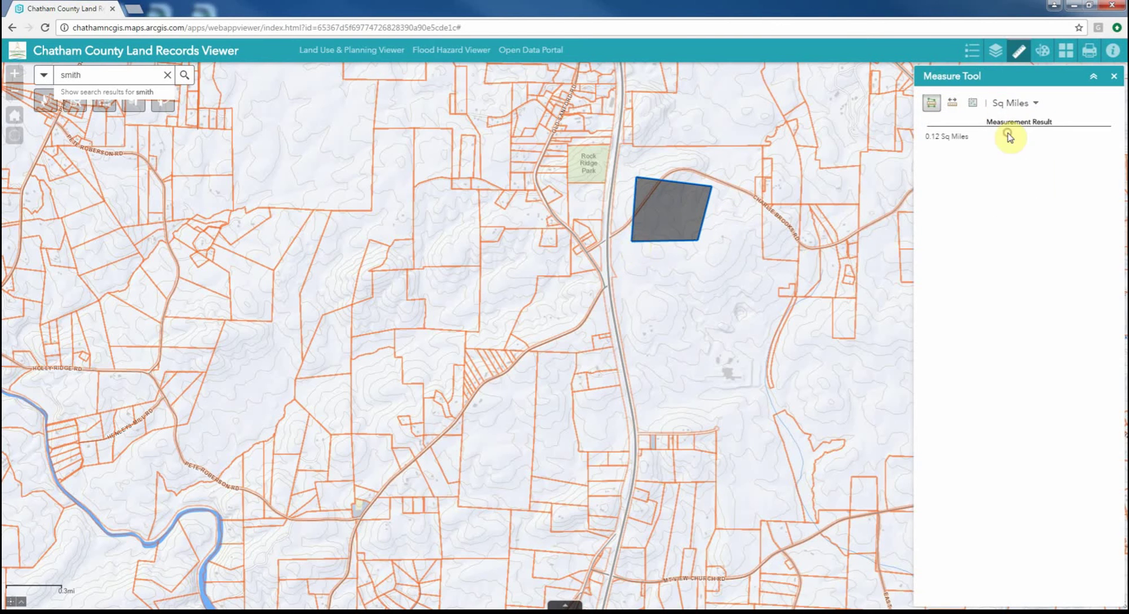
click(1113, 76)
click(14, 115)
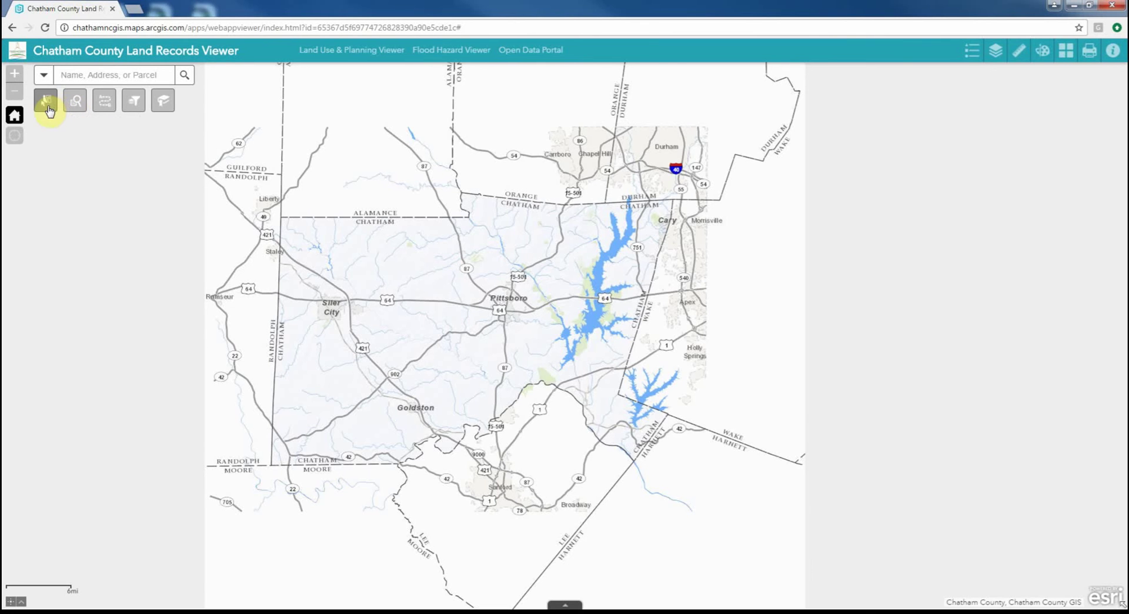
Open the Select GIS Data panel and make the Parcels layer selectable
click(47, 104)
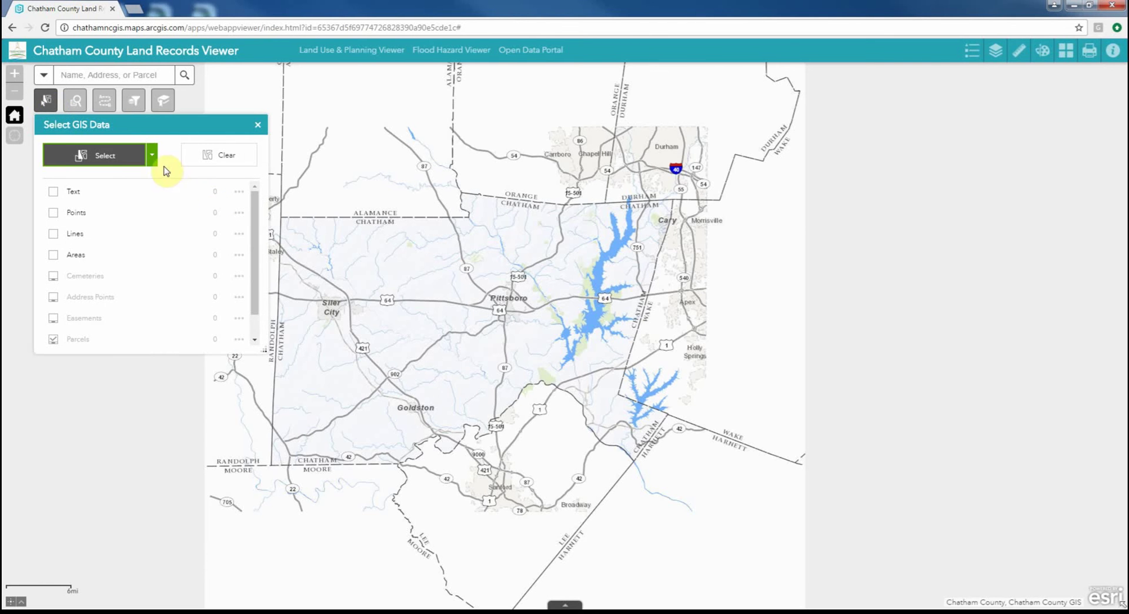
scroll(507, 287, up, 3)
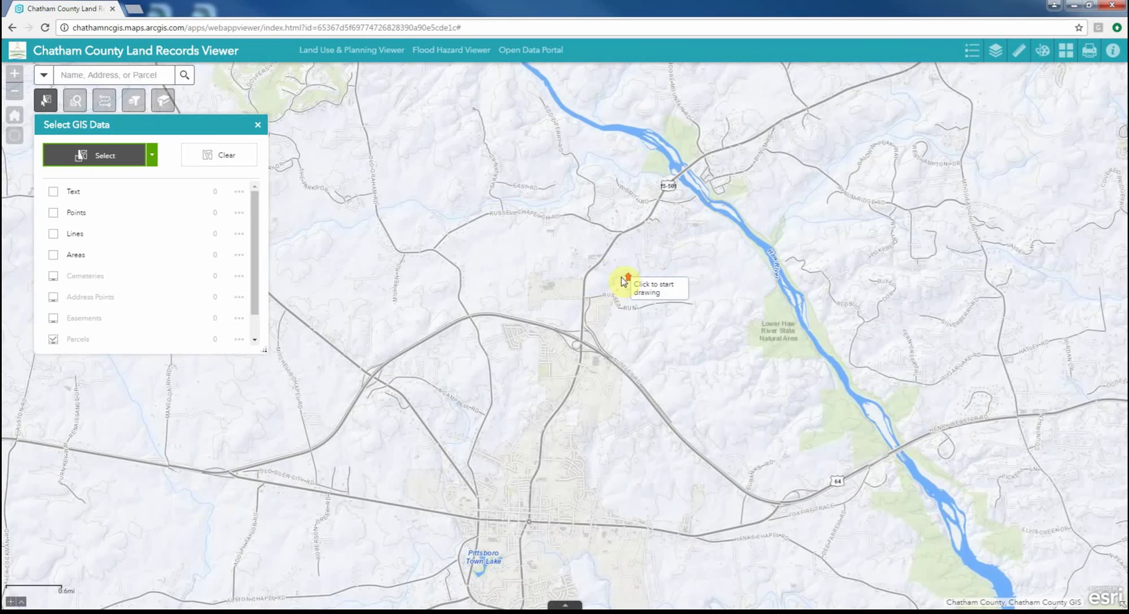
scroll(620, 282, up, 1)
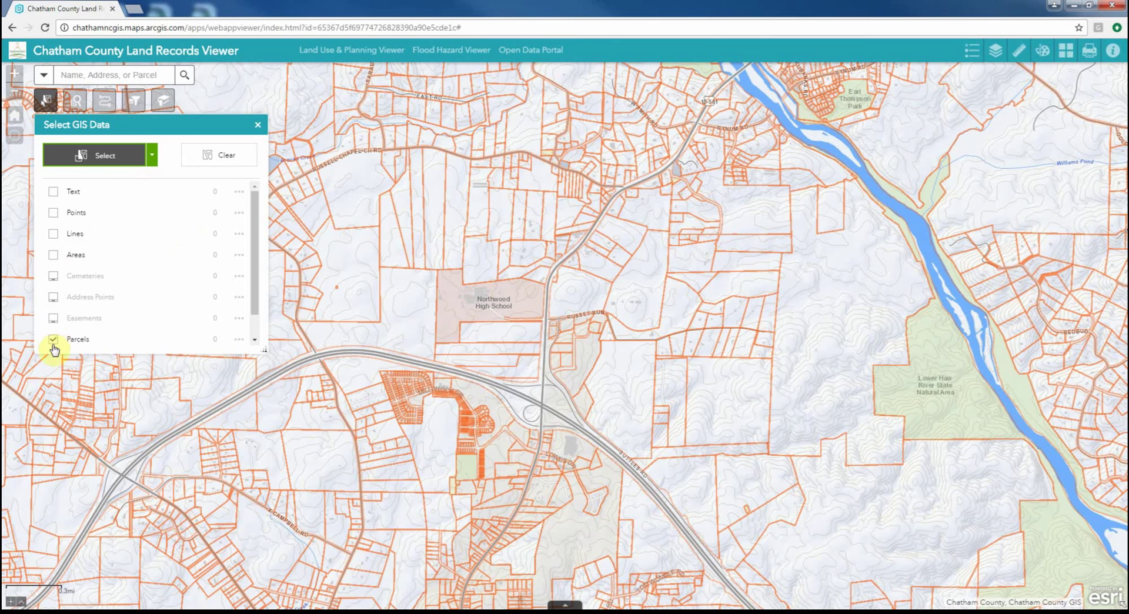
drag(252, 277, 252, 320)
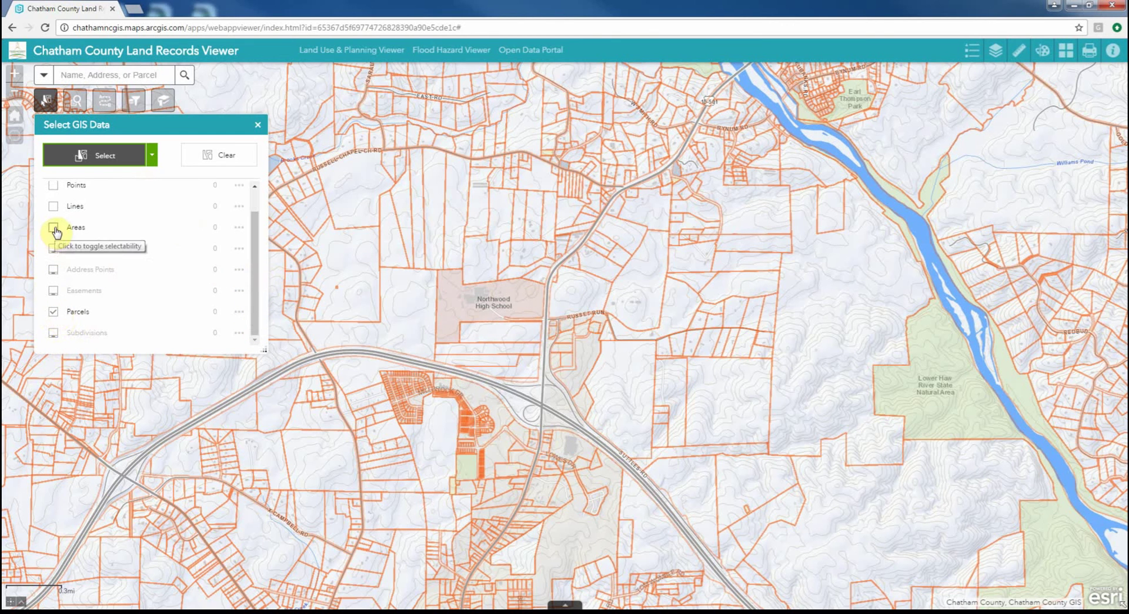
click(54, 313)
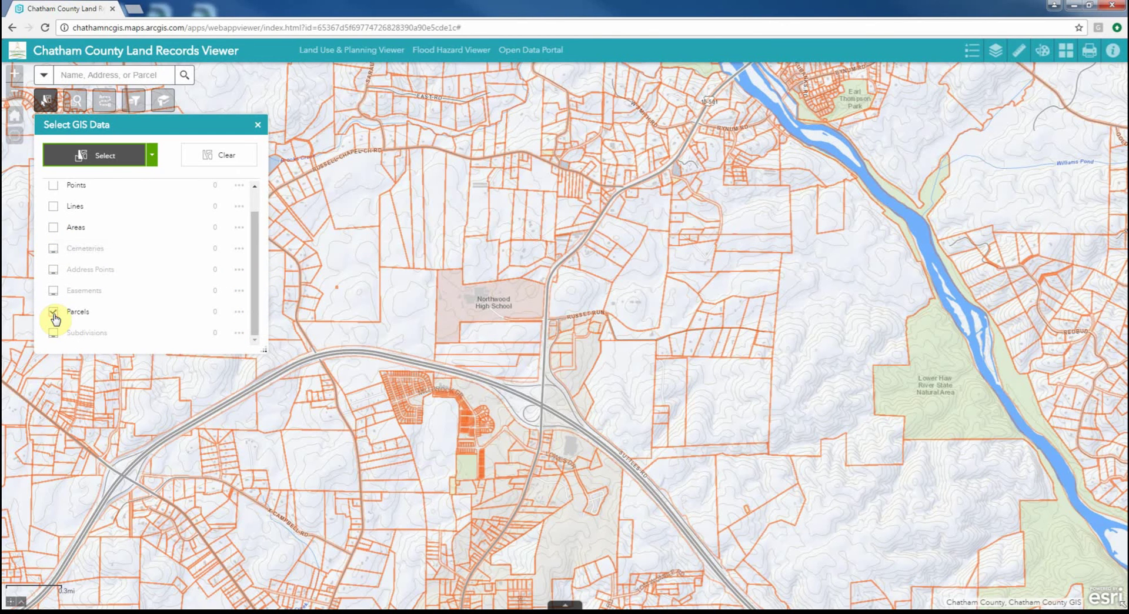
Box-select 375 parcels around the subdivision near Northwood High School, then clear them
click(151, 155)
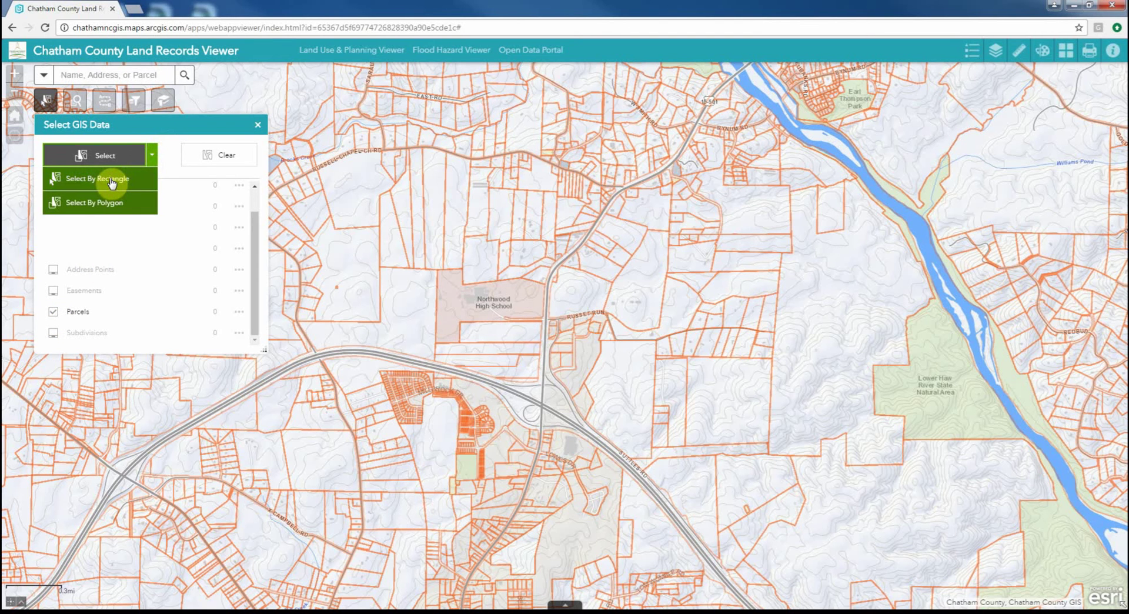
click(112, 179)
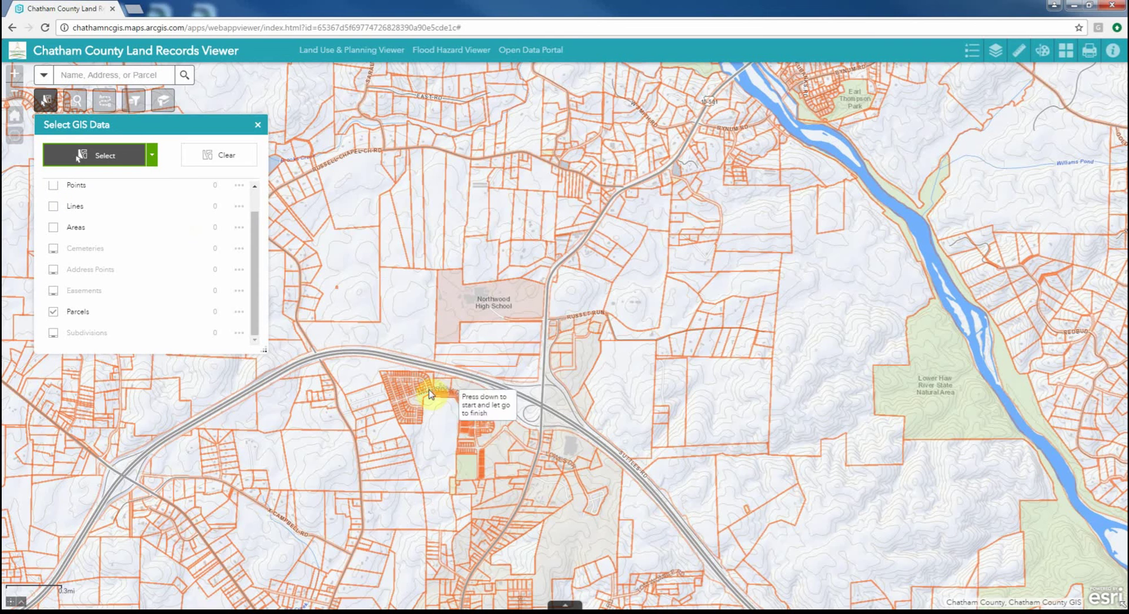
drag(349, 333, 613, 509)
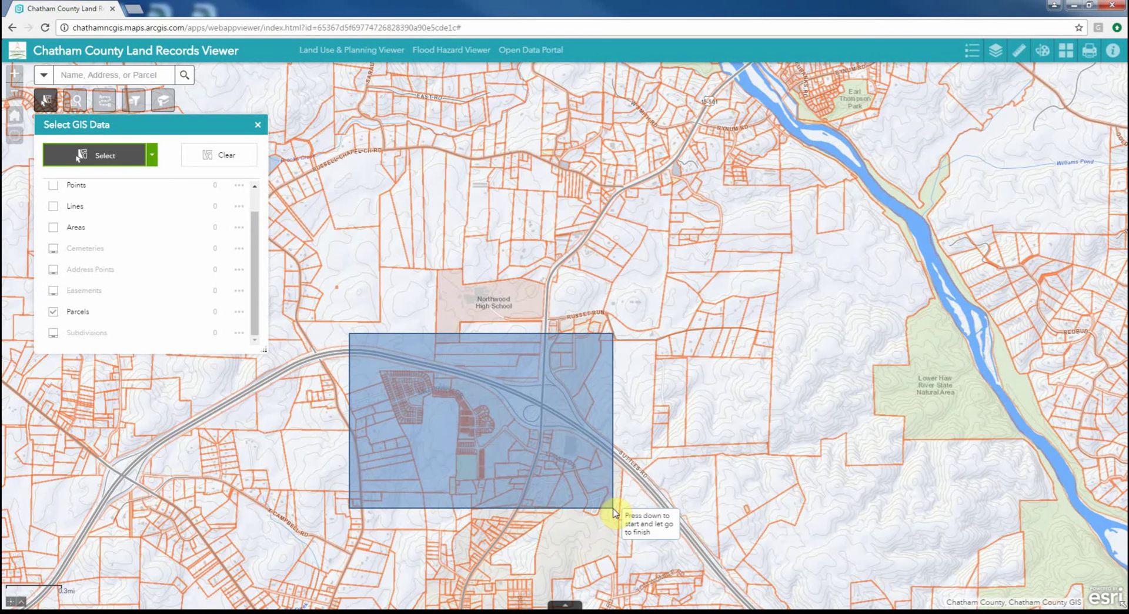
drag(613, 510, 613, 509)
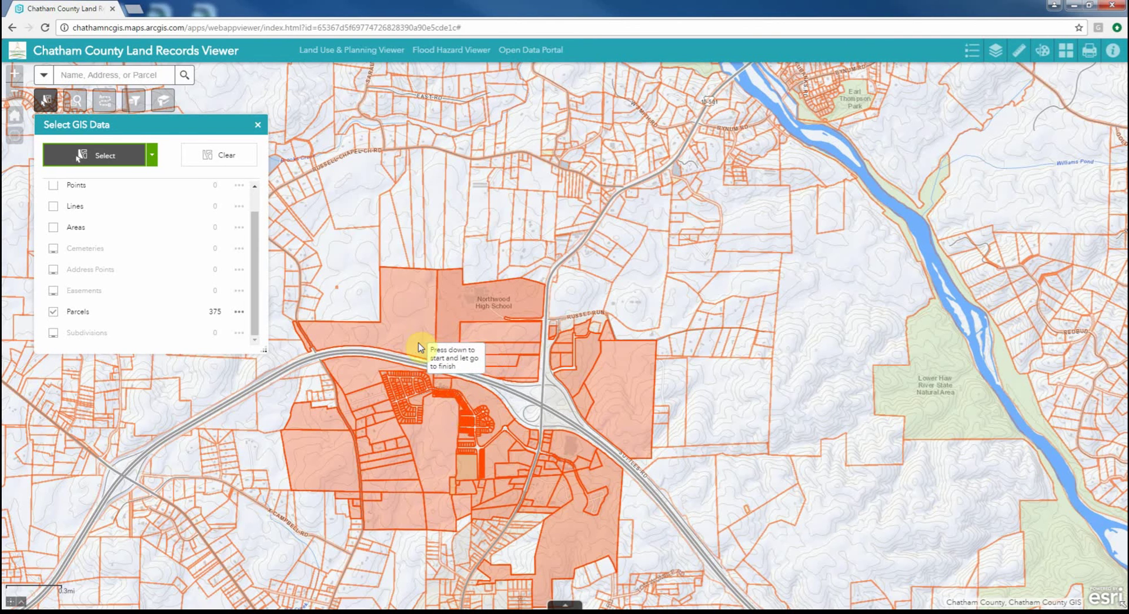
click(229, 158)
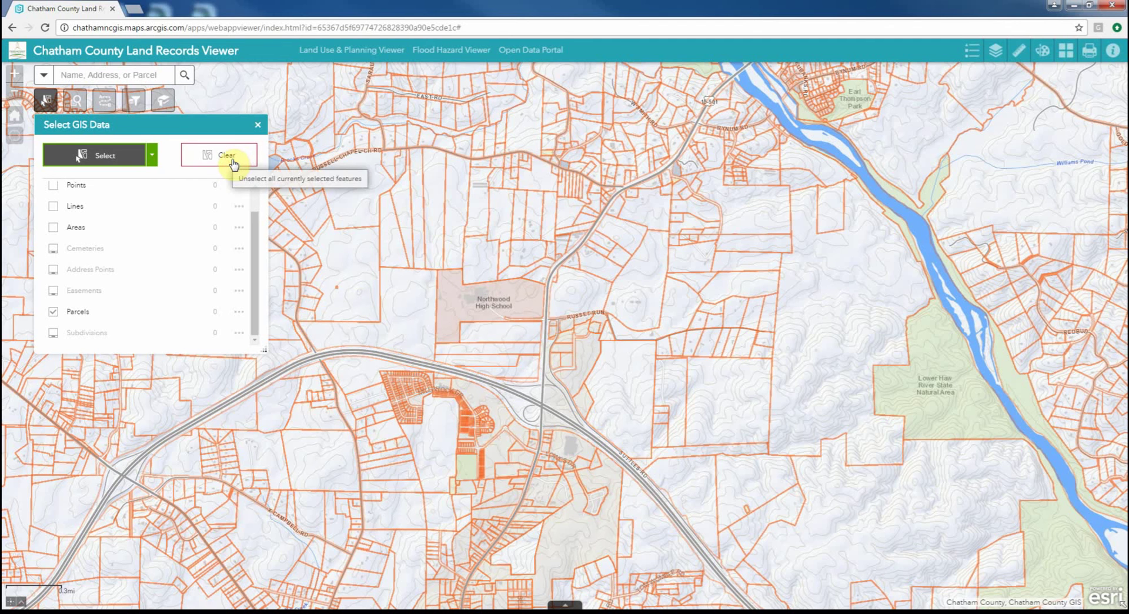
Select the 130 parcels inside a drawn polygon near the highway
click(152, 157)
click(97, 202)
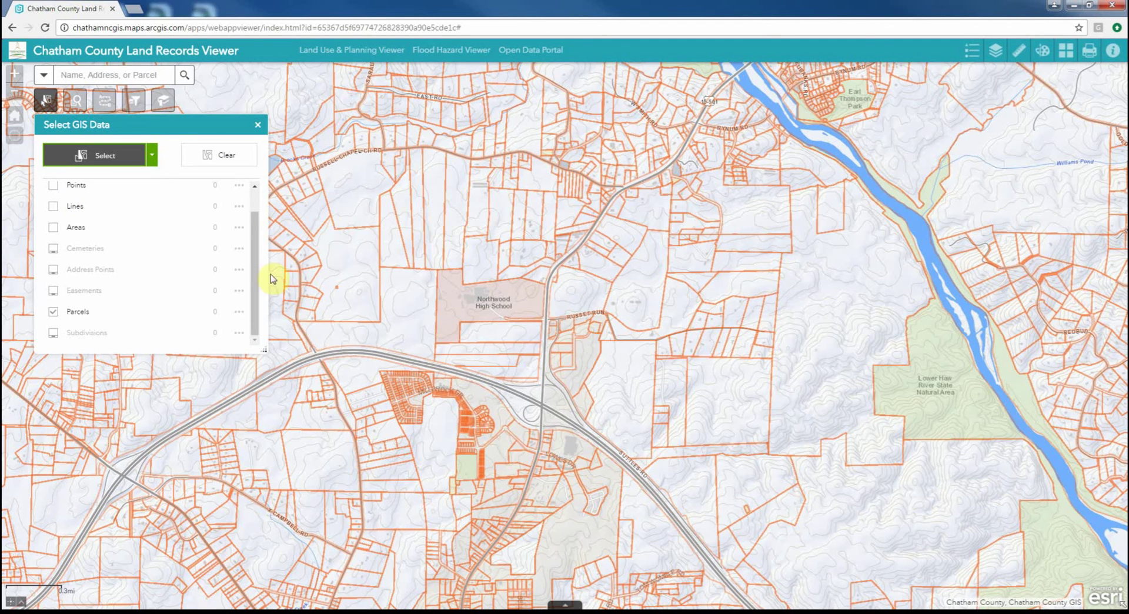
click(373, 366)
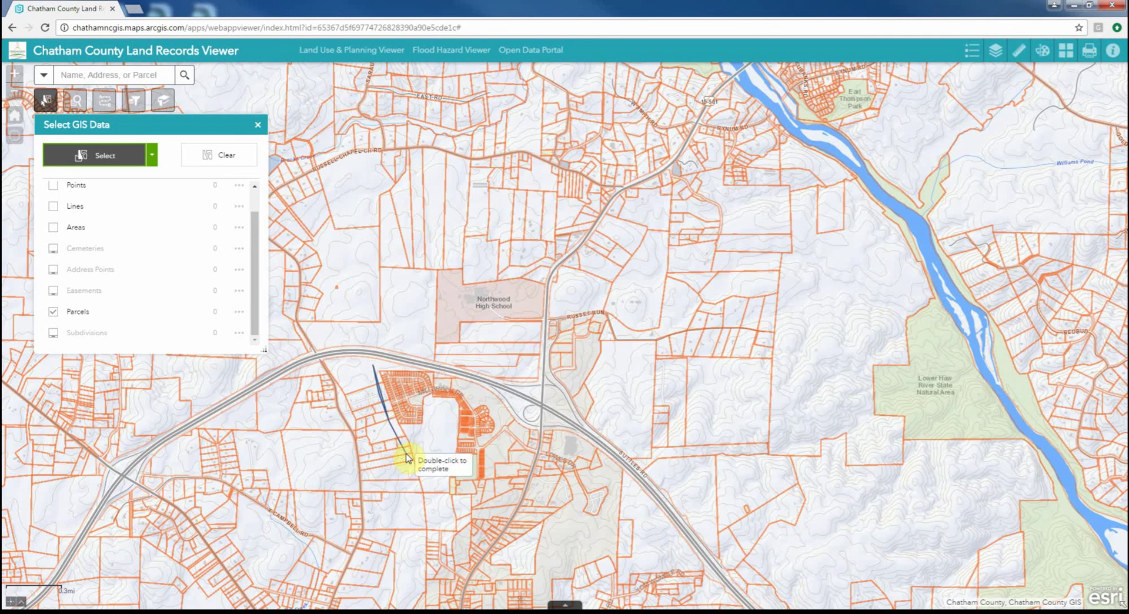
click(421, 440)
click(447, 428)
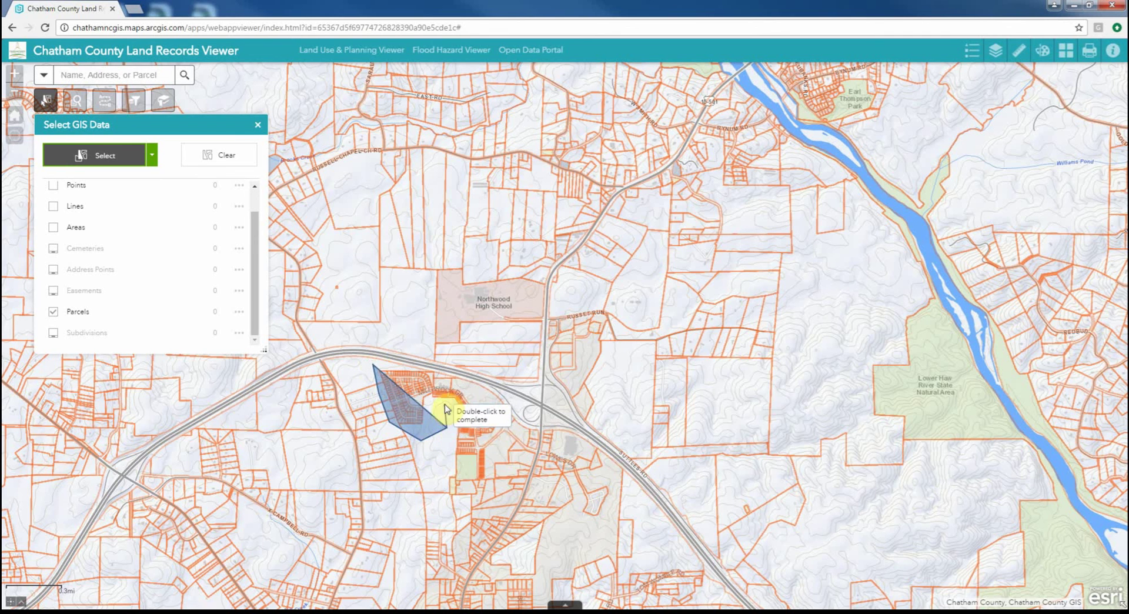
double_click(444, 360)
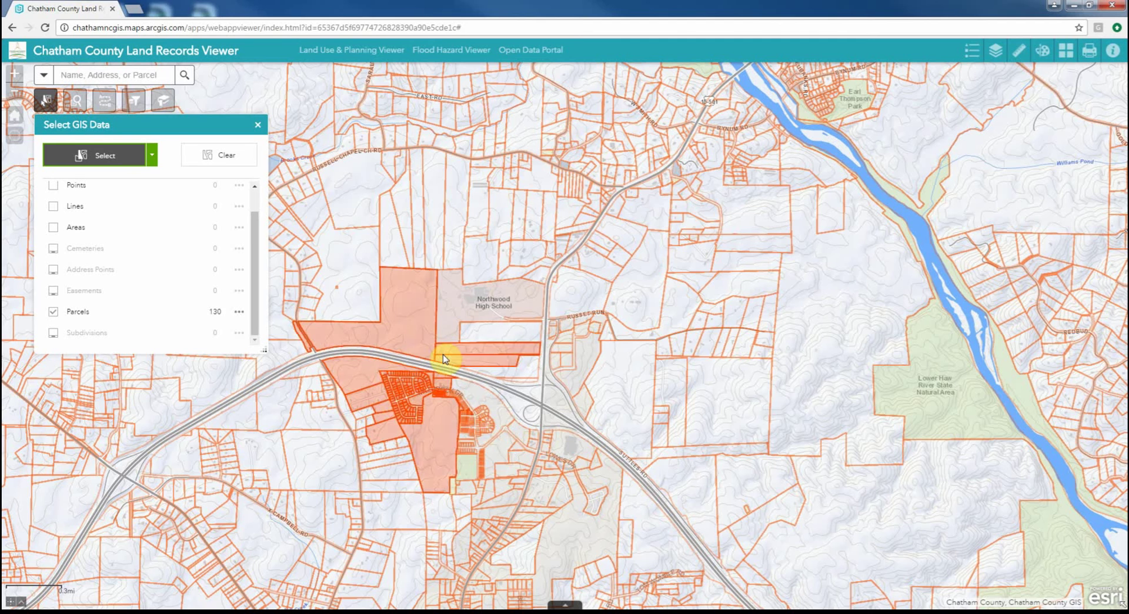
Check the Selection Actions, clear the 130 parcels, and close the selection panel
click(238, 314)
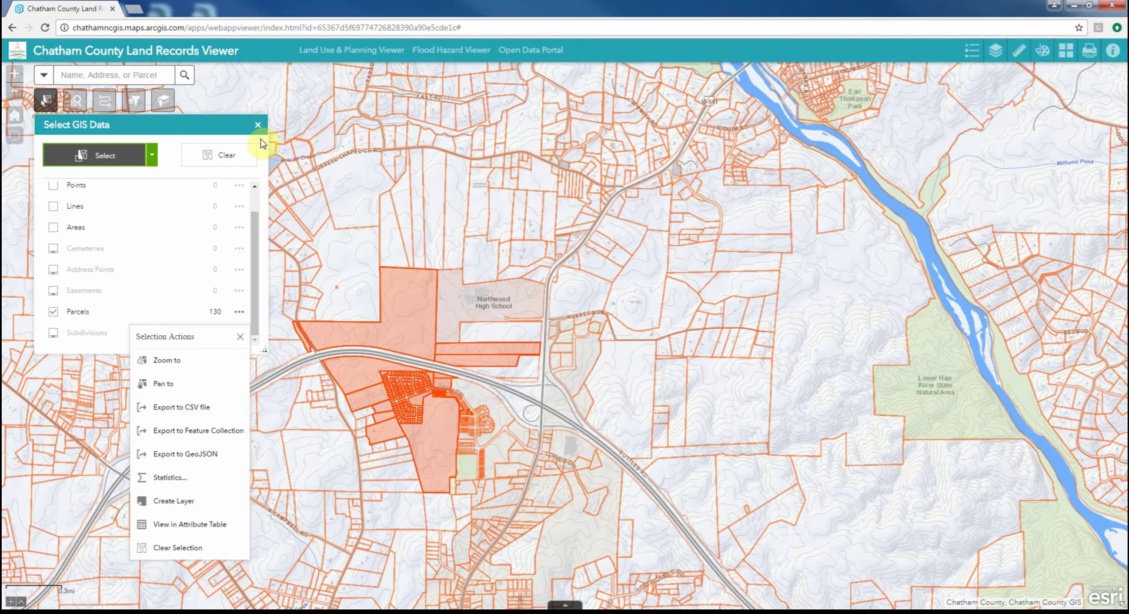
click(225, 157)
click(225, 158)
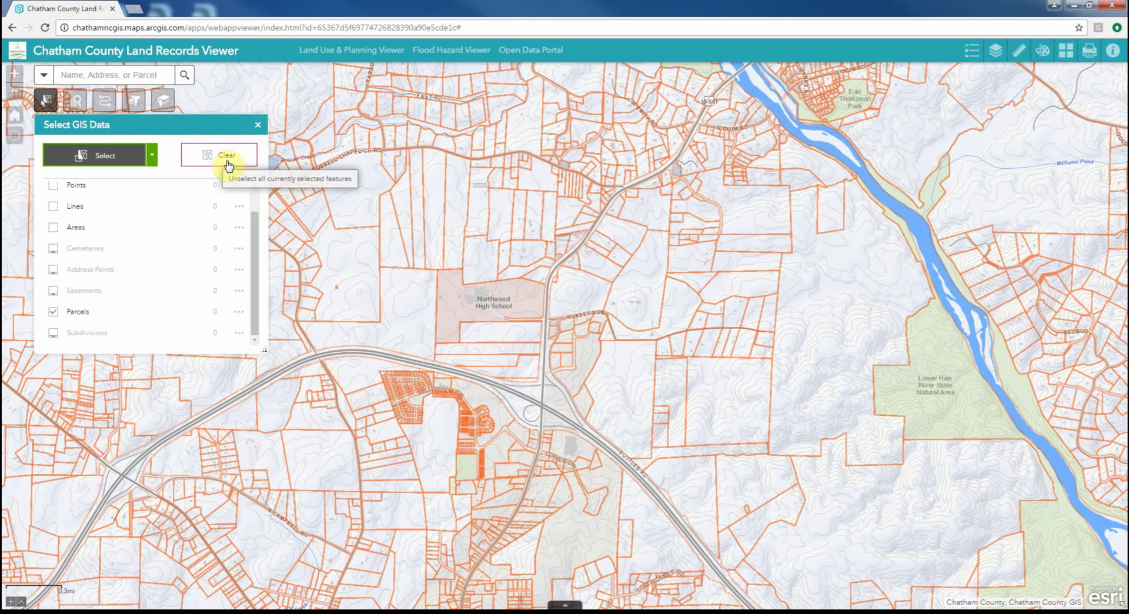
click(258, 127)
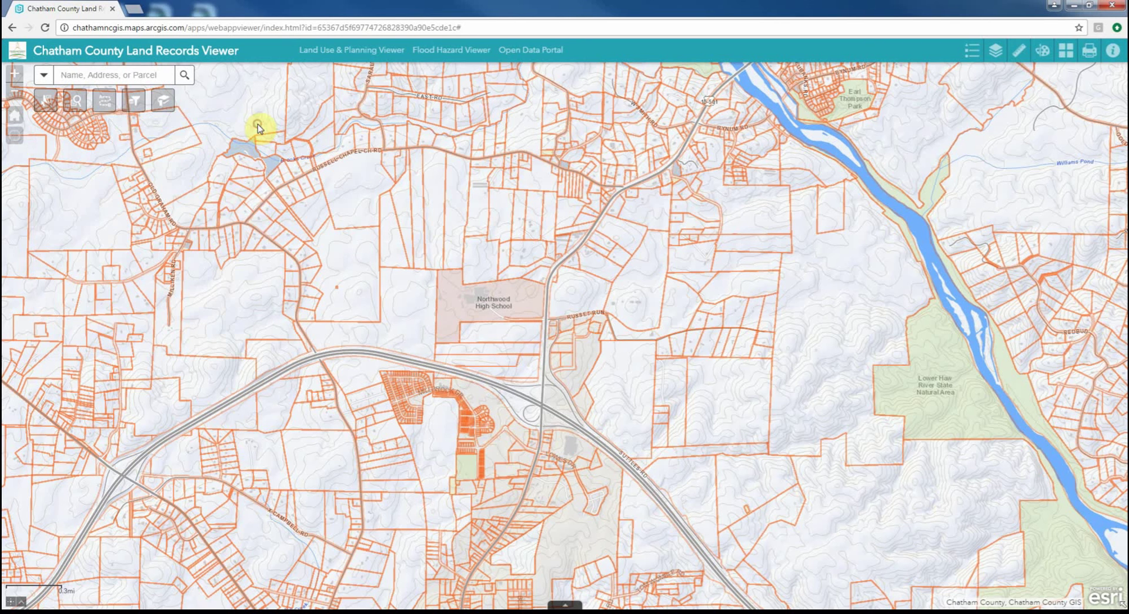
Run a freehand Spatial Parcel Query around Northwood High School with no search distance, yielding 303 parcels
click(75, 104)
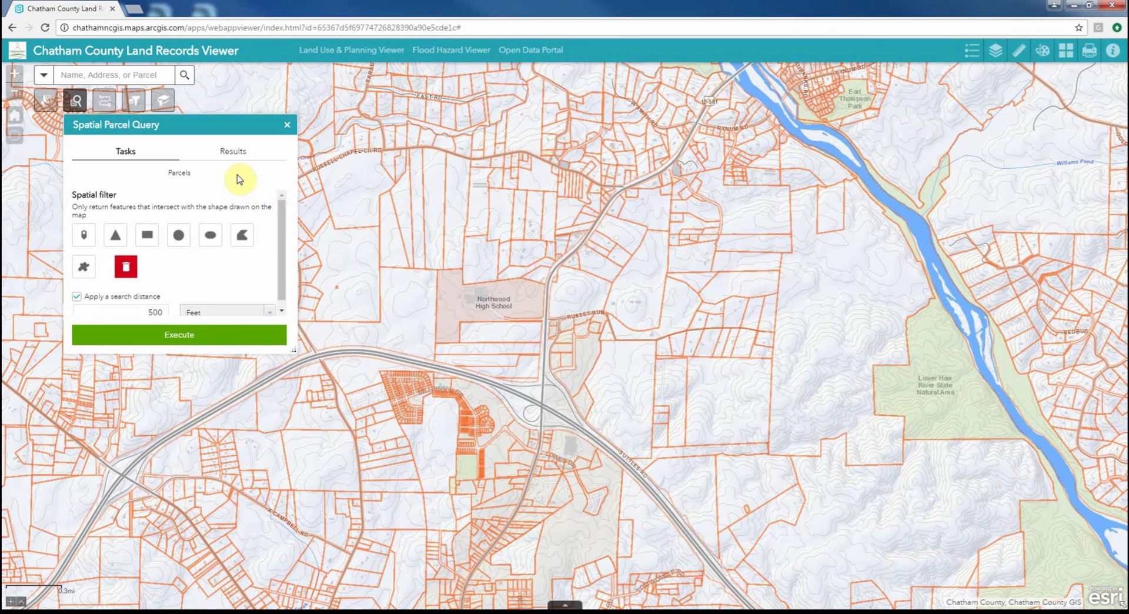
click(84, 269)
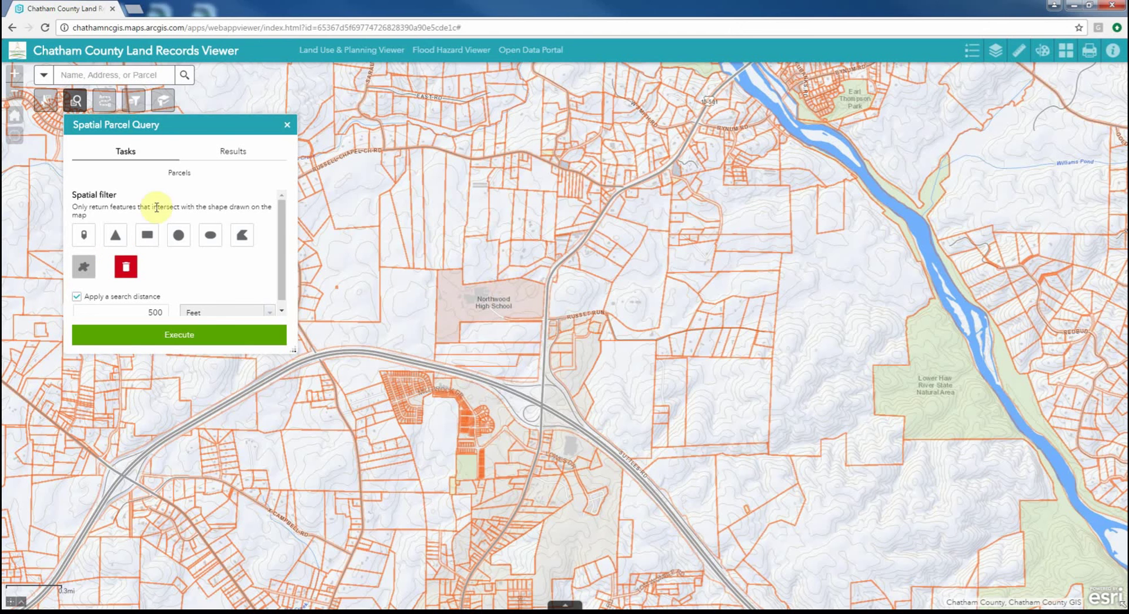
scroll(277, 224, down, 1)
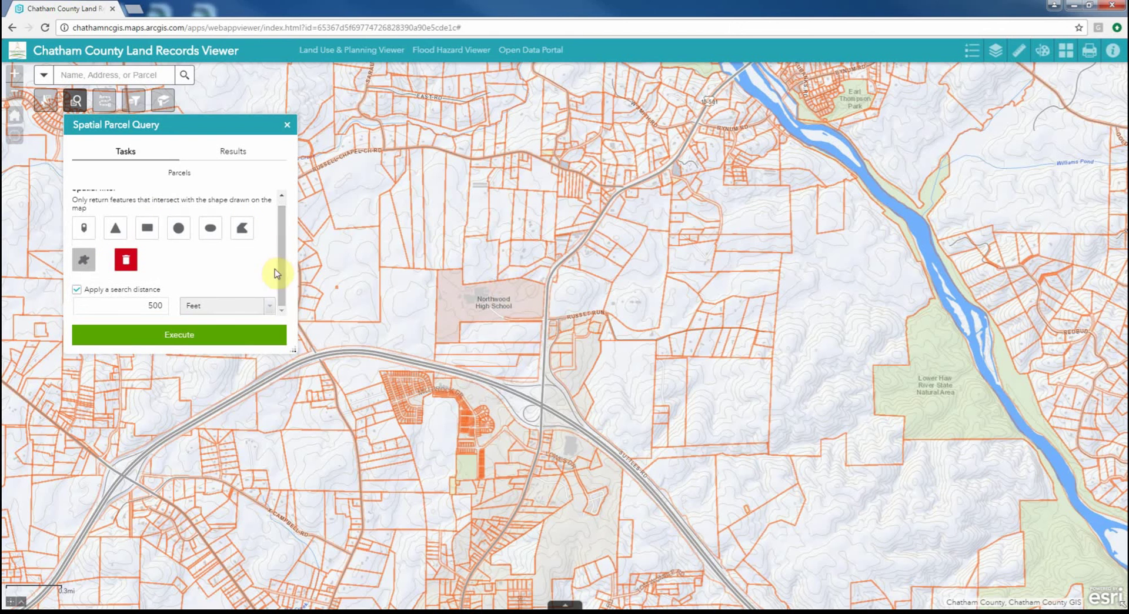
click(77, 289)
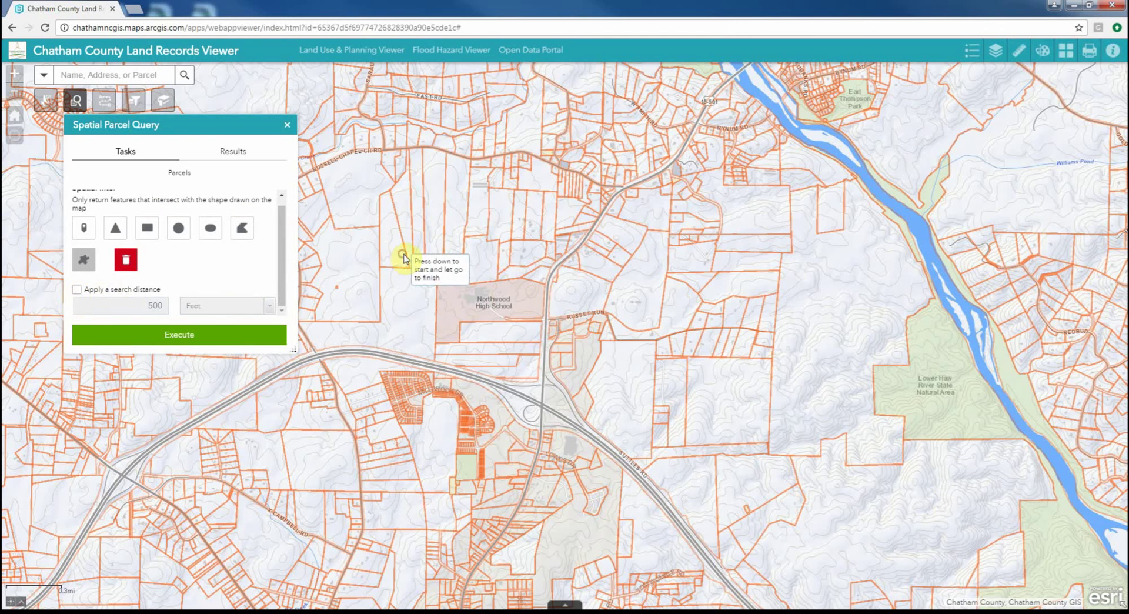
mouse_move(403, 256)
mouse_down()
mouse_move(577, 254)
mouse_move(620, 327)
mouse_move(571, 410)
mouse_move(450, 457)
mouse_move(348, 324)
mouse_up()
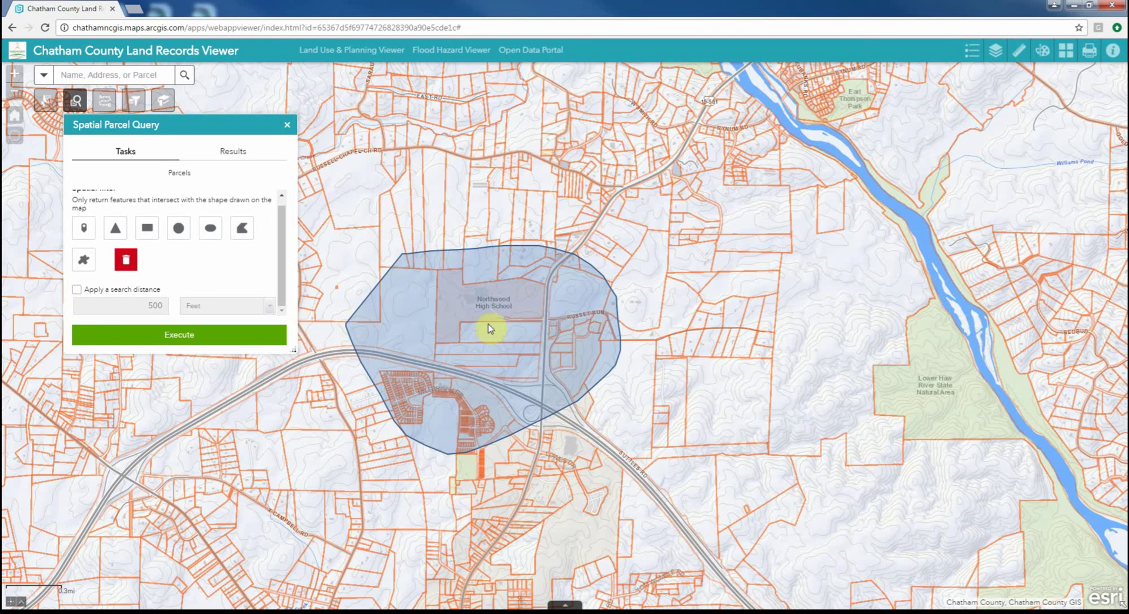
click(174, 336)
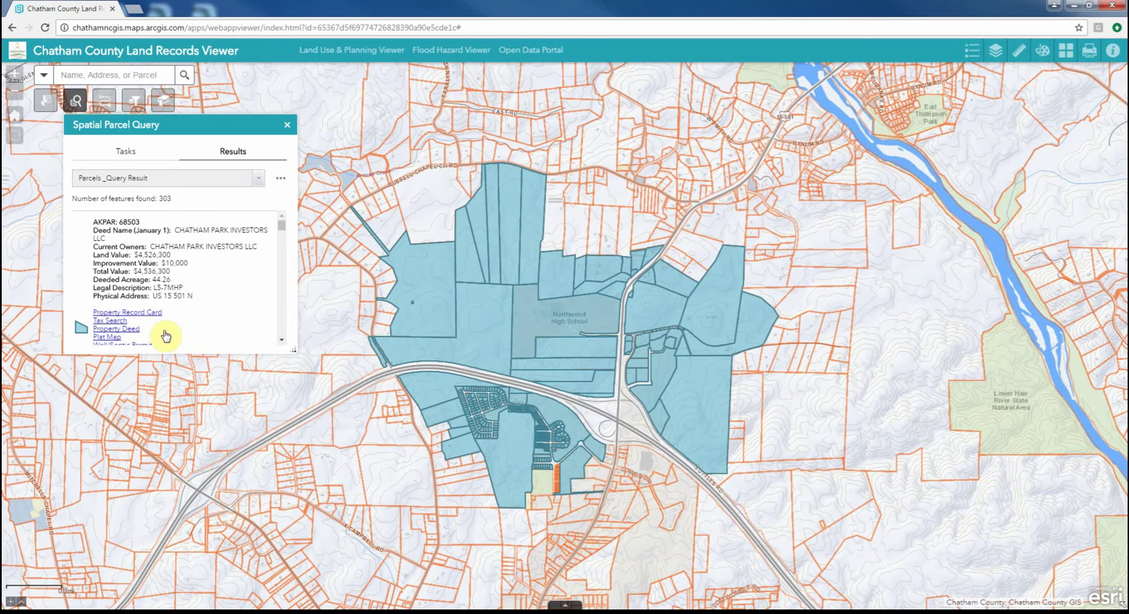
Zoom to result parcels 68503 and 6559 and glance at the result options menu
scroll(154, 287, down, 3)
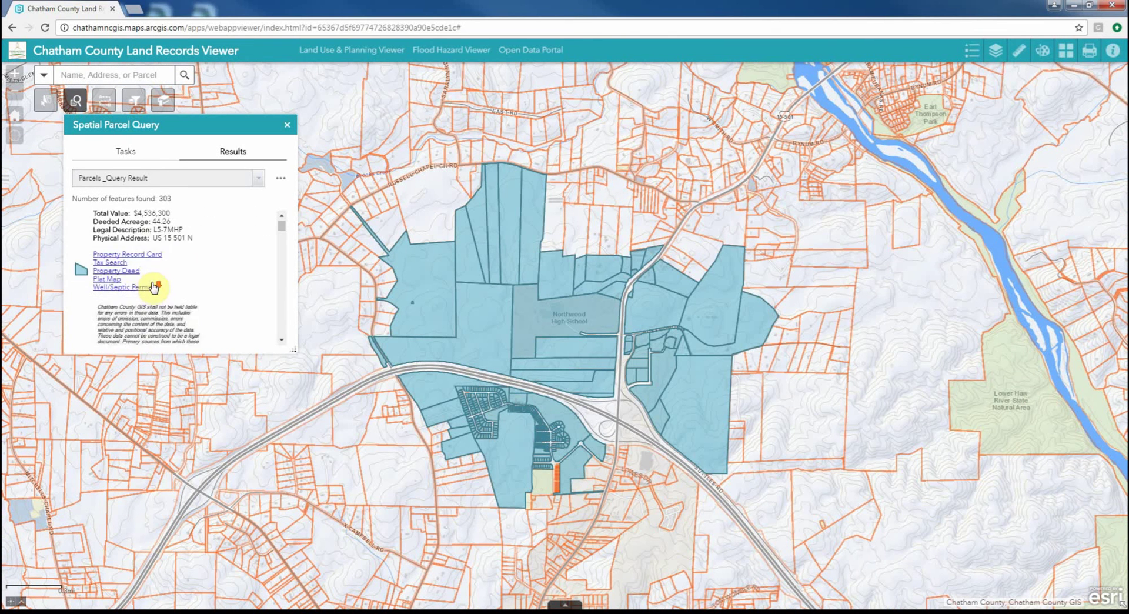
scroll(152, 282, up, 3)
click(114, 257)
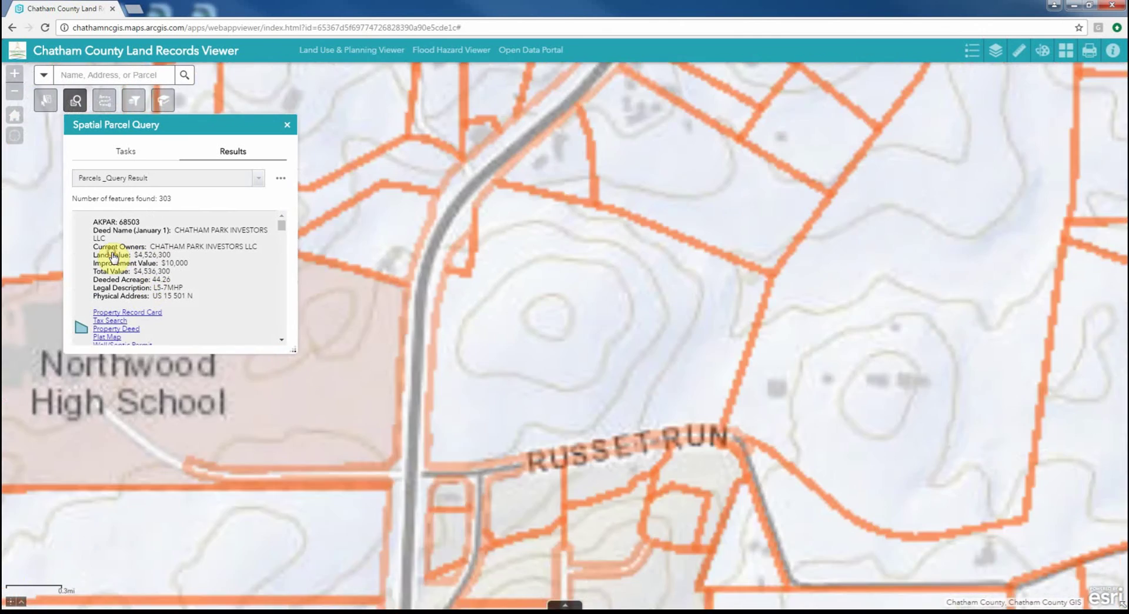
scroll(215, 243, down, 3)
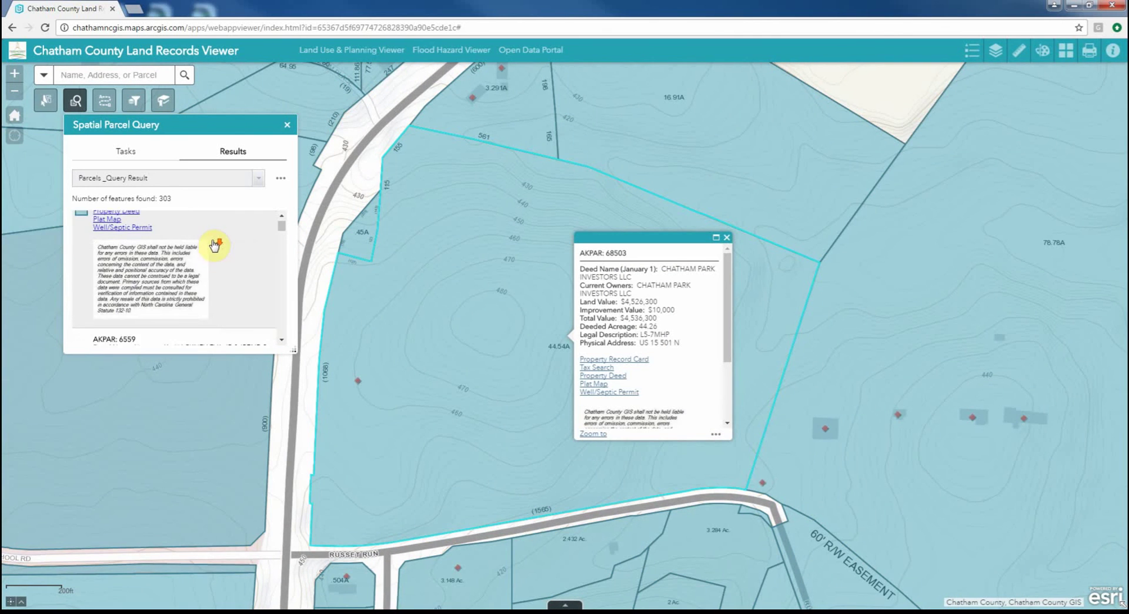
click(221, 283)
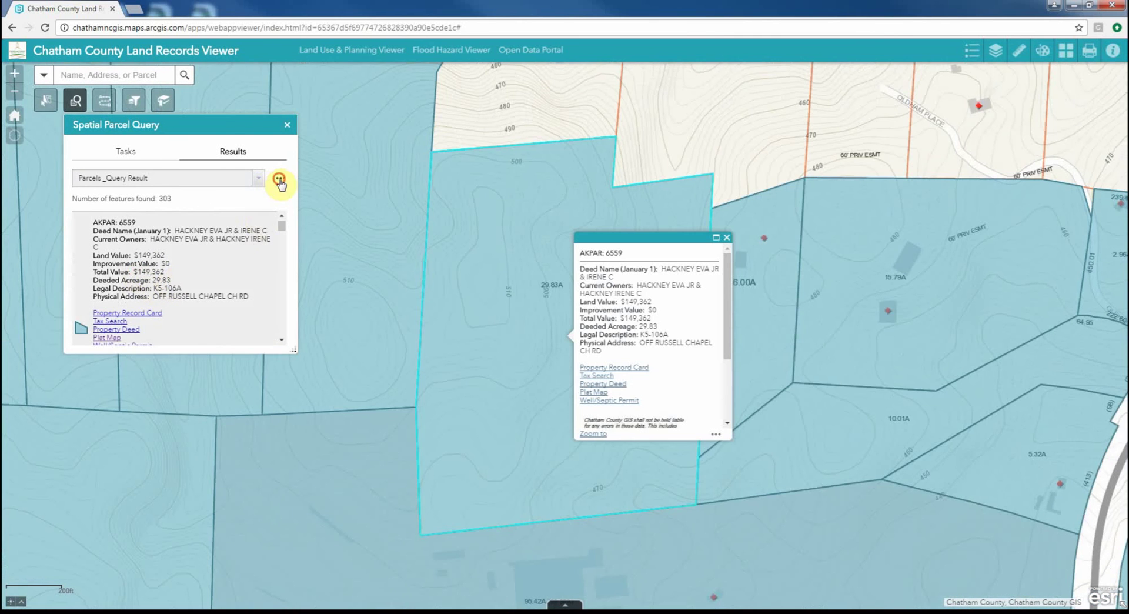
click(280, 180)
click(280, 180)
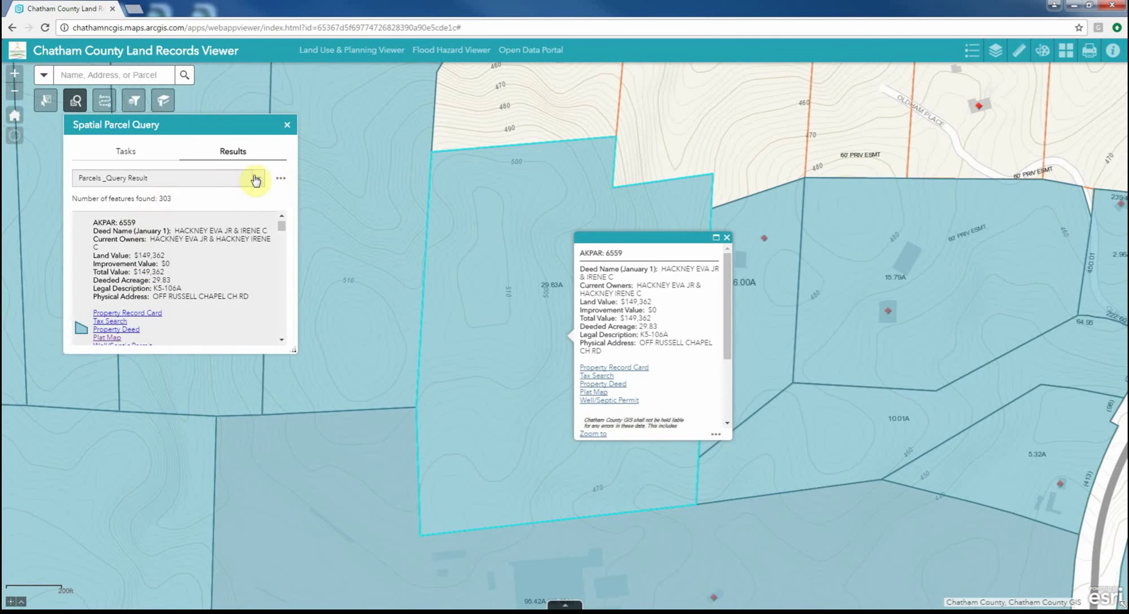
Close the Spatial Parcel Query results and return to the full county extent
click(287, 124)
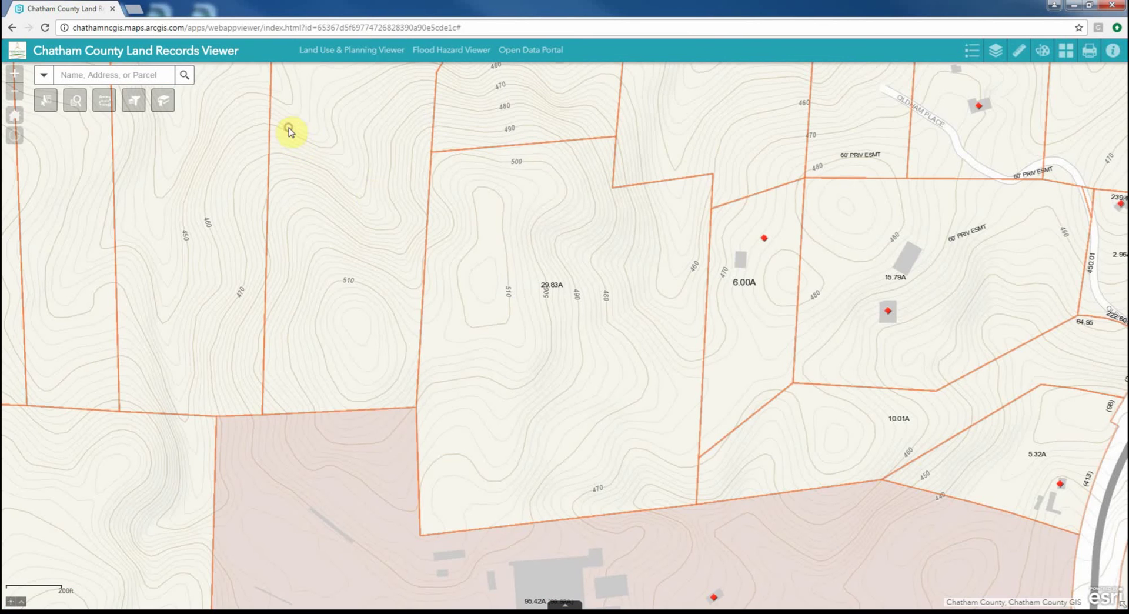
scroll(389, 202, down, 1)
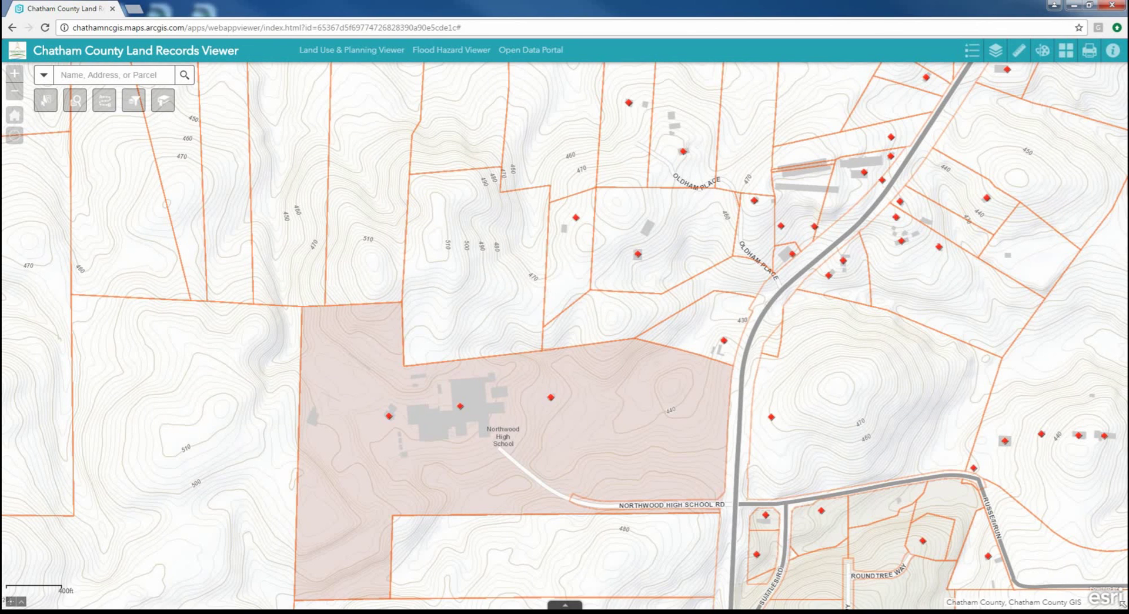
click(14, 115)
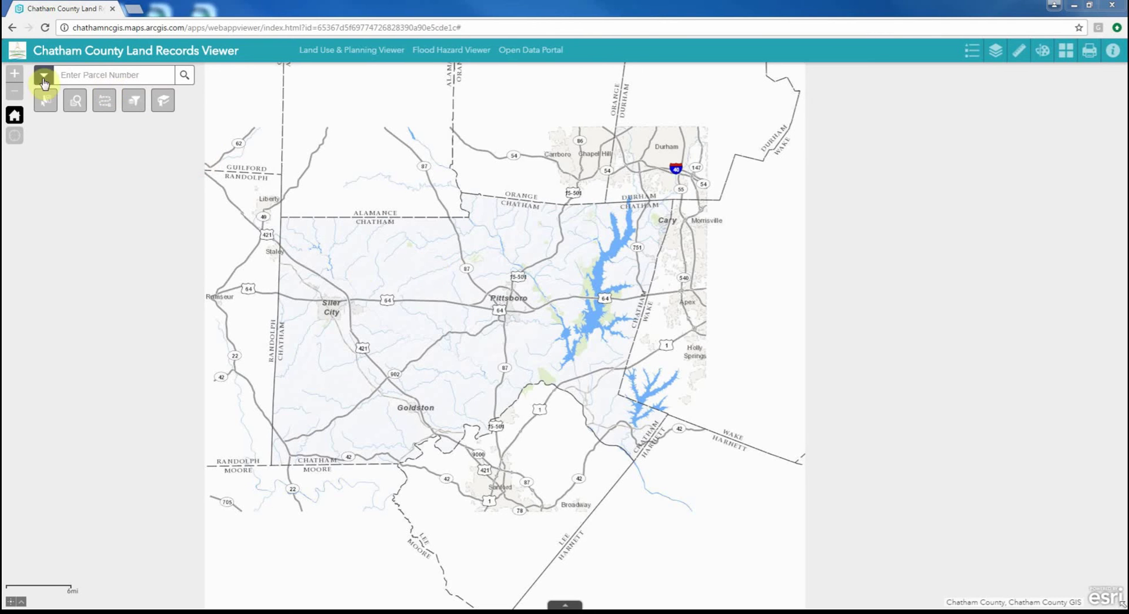
Search for parcel 80644 and close its information popup
click(72, 78)
text(80)
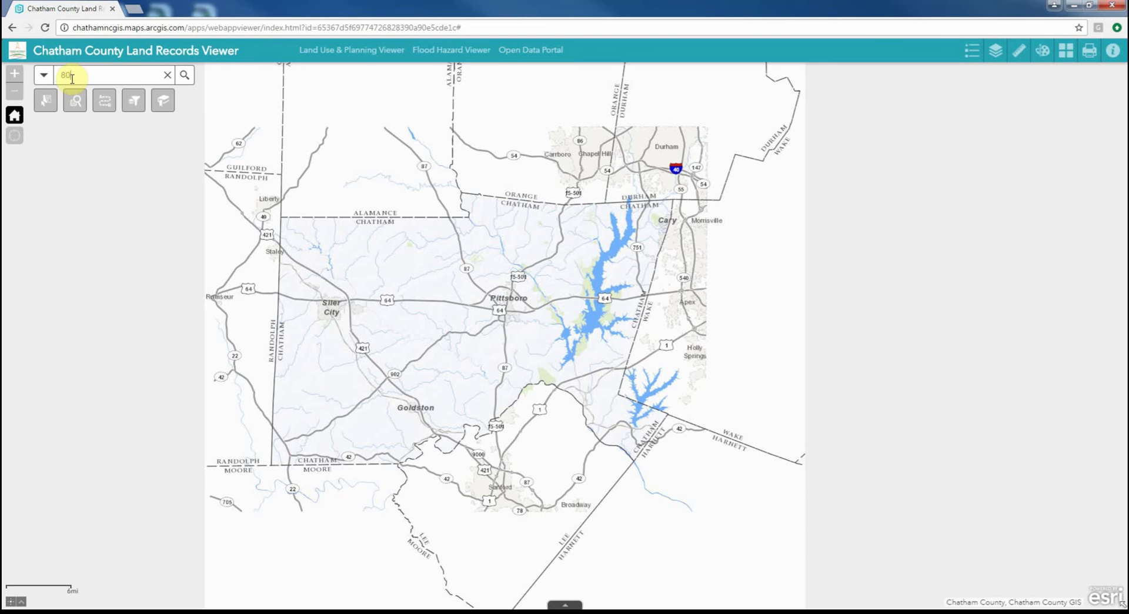
text(644)
key(Return)
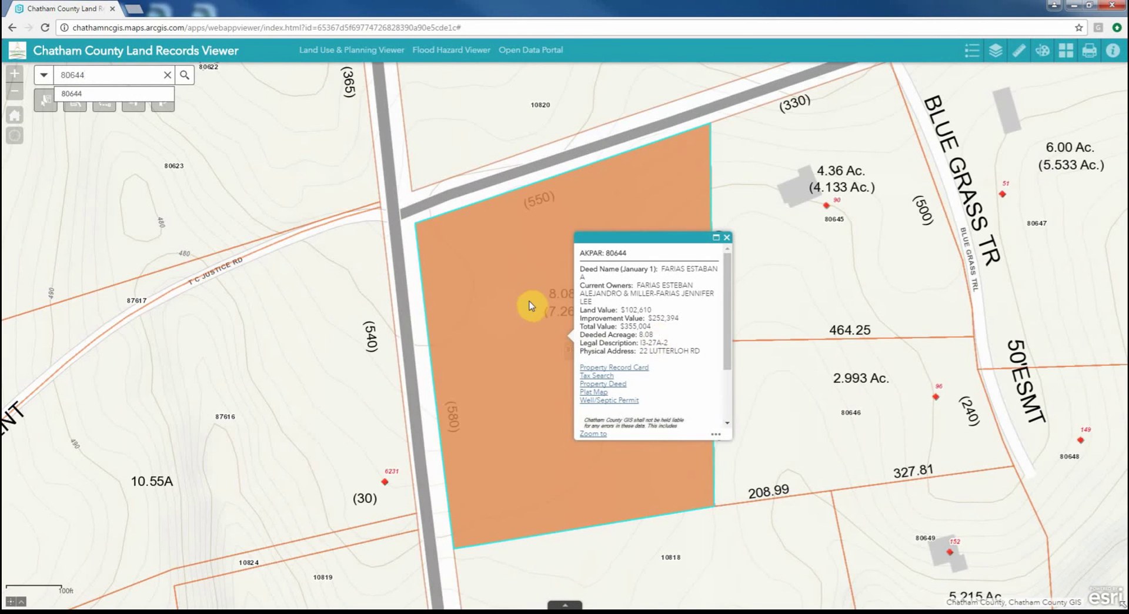
click(727, 237)
Clear the parcel number search and bring up the Directions tool
scroll(588, 274, down, 1)
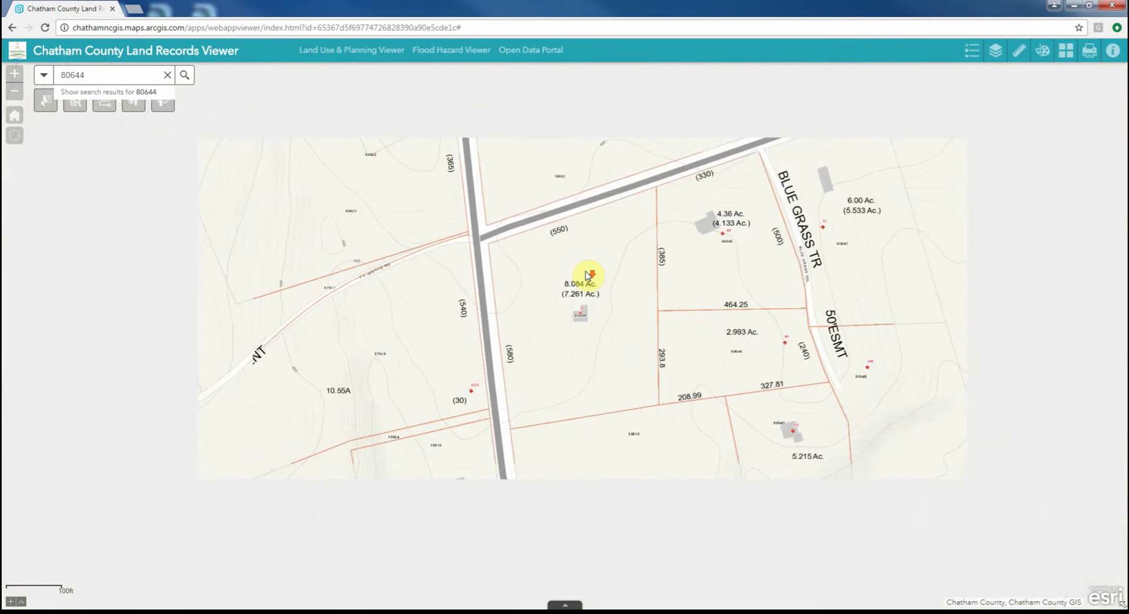
click(163, 75)
click(104, 102)
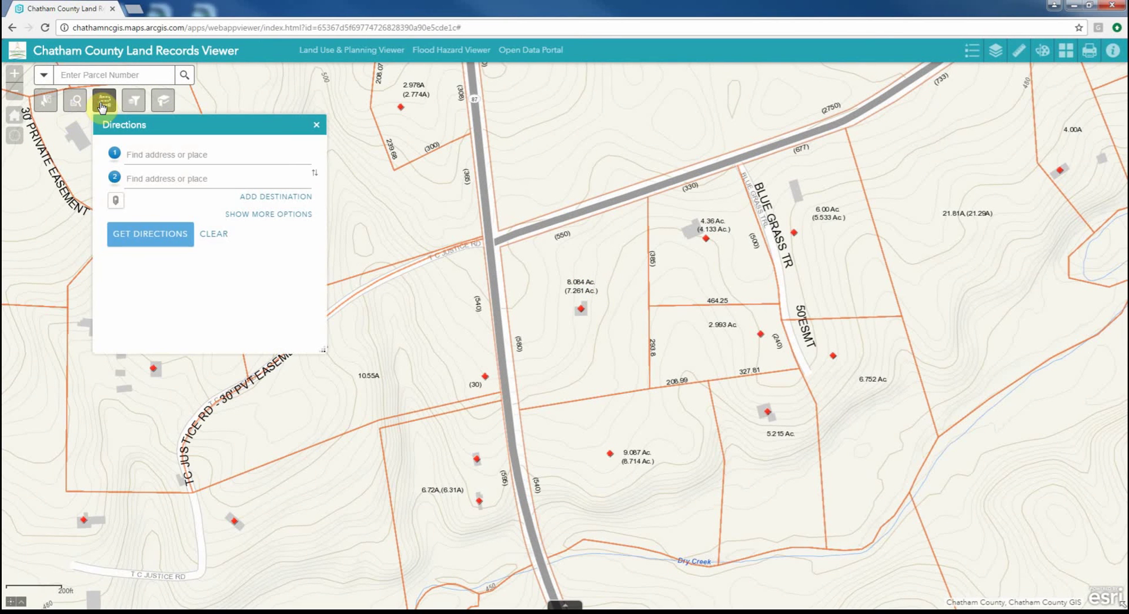
click(115, 201)
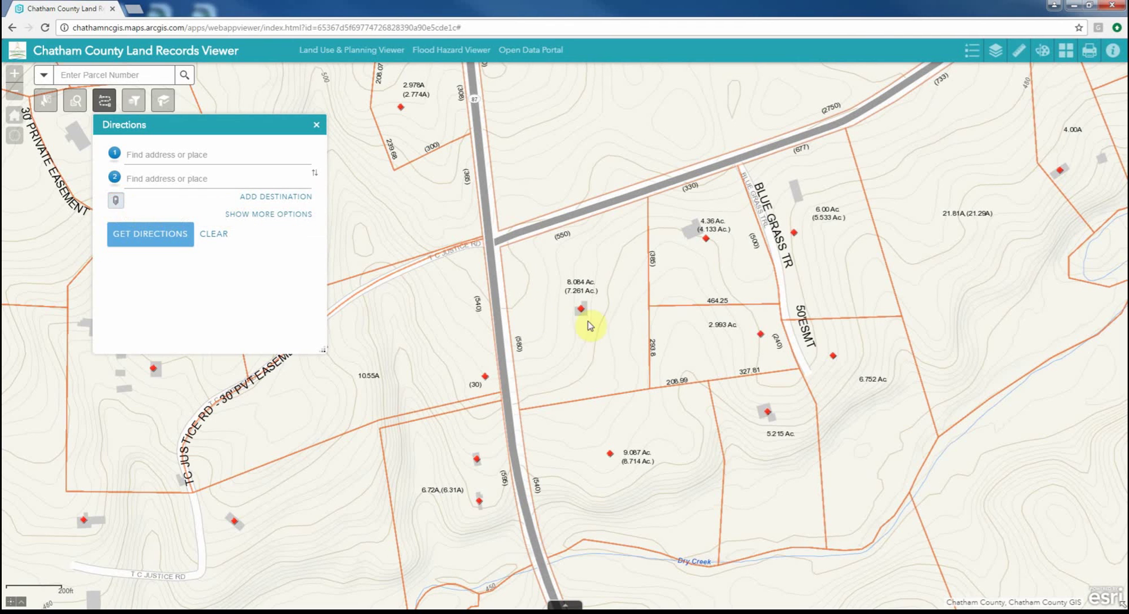
click(569, 302)
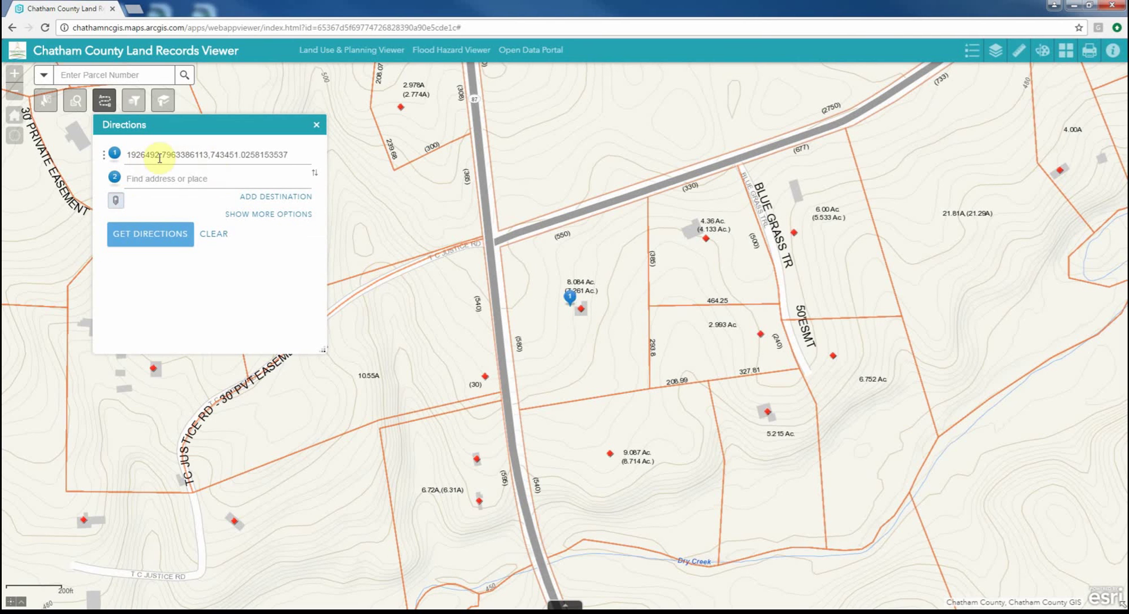
click(158, 178)
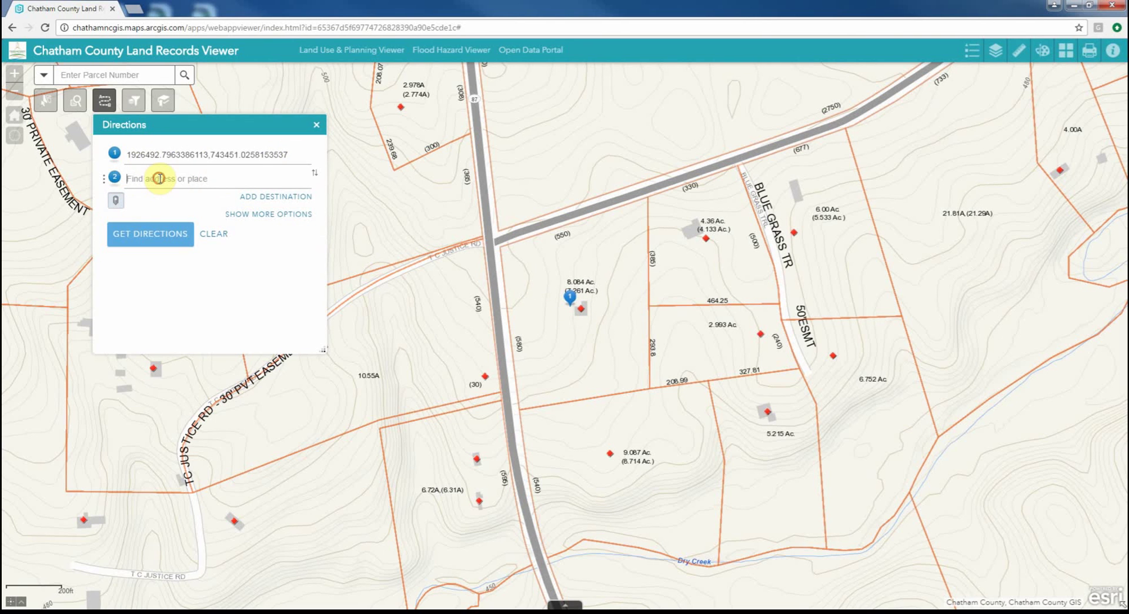
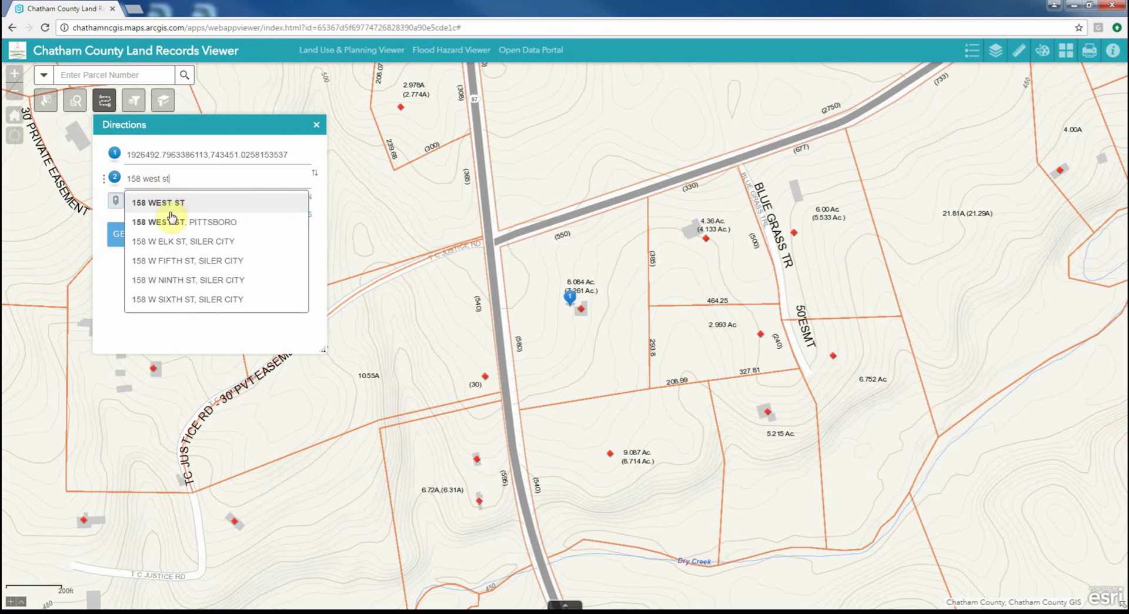
click(171, 210)
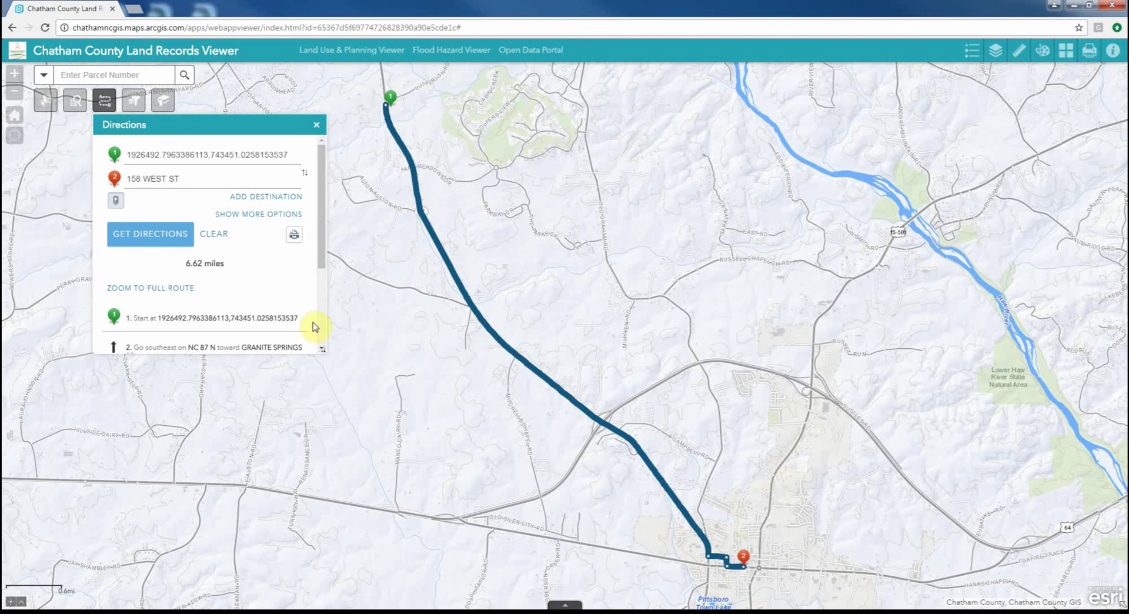
click(305, 173)
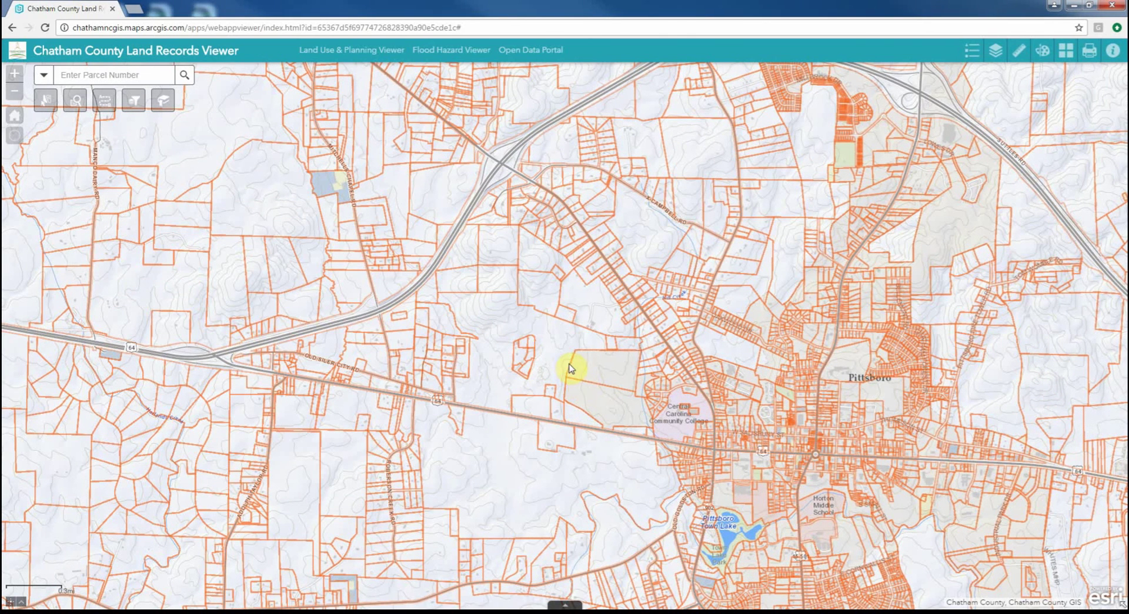
Filter parcels to Parcel Total Value greater than 500000 and apply it
click(140, 106)
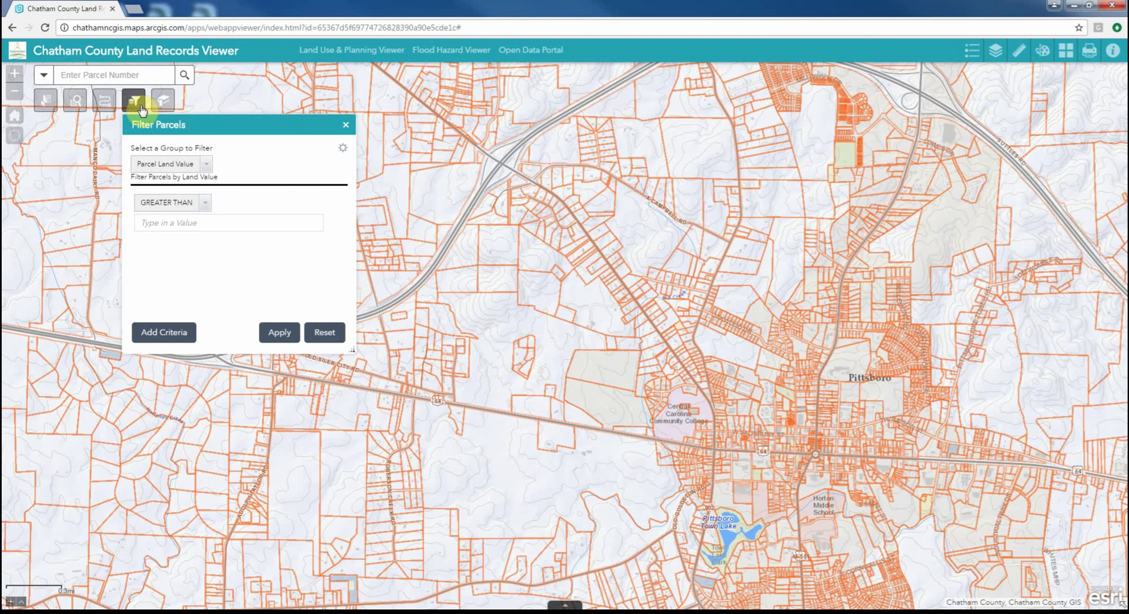
click(207, 166)
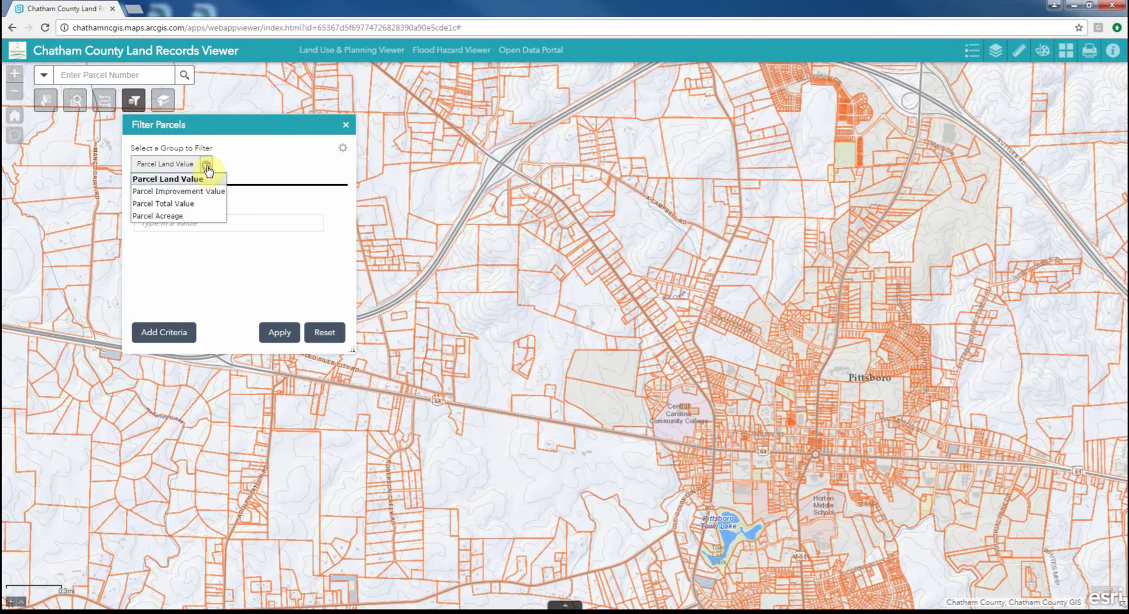
click(178, 206)
click(205, 168)
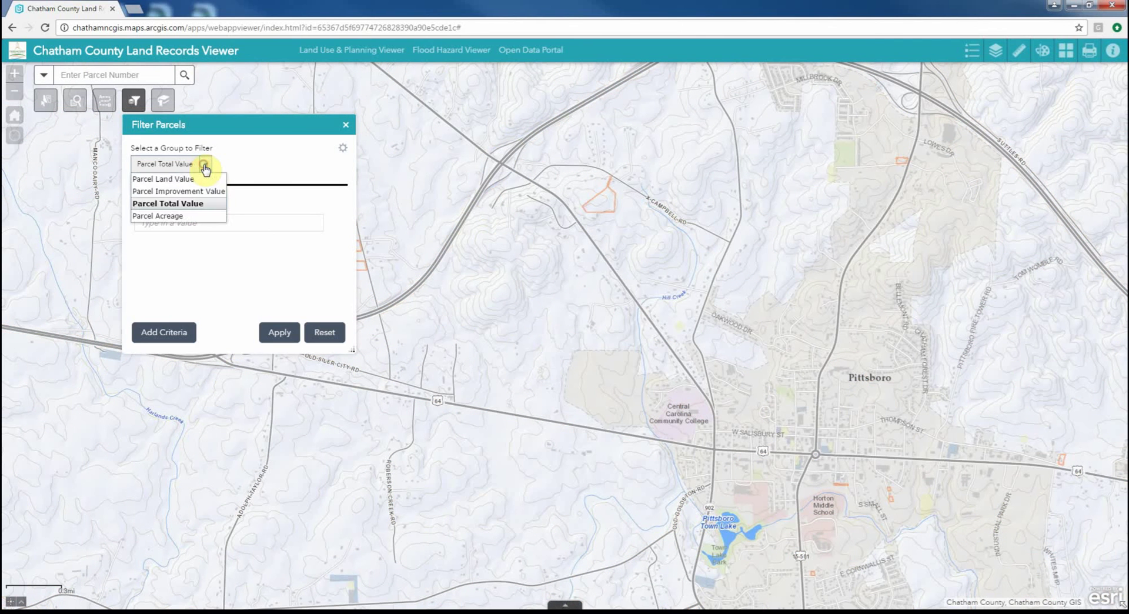
click(204, 168)
click(194, 222)
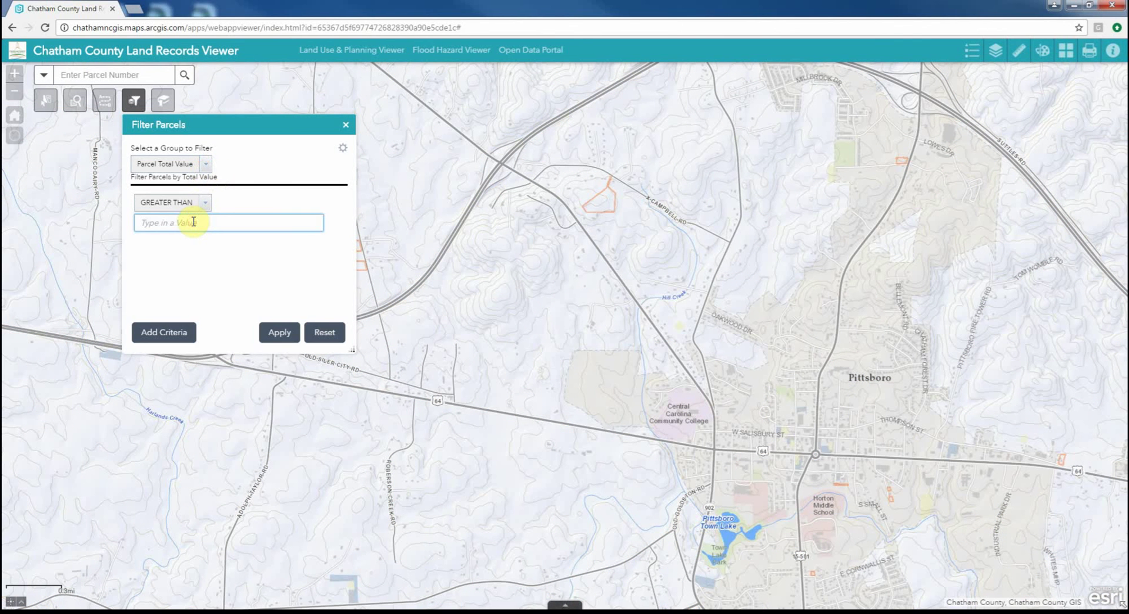
text(500000)
click(282, 335)
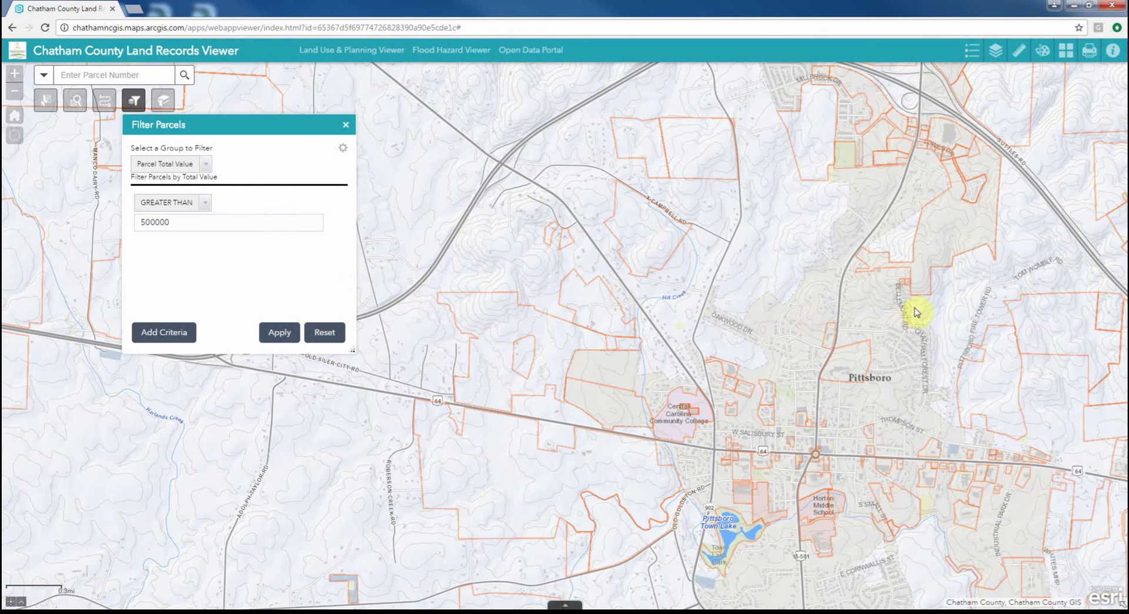
Pan east of Pittsboro and view details of three filtered parcels, including one near Eubanks Rd
drag(914, 312, 517, 312)
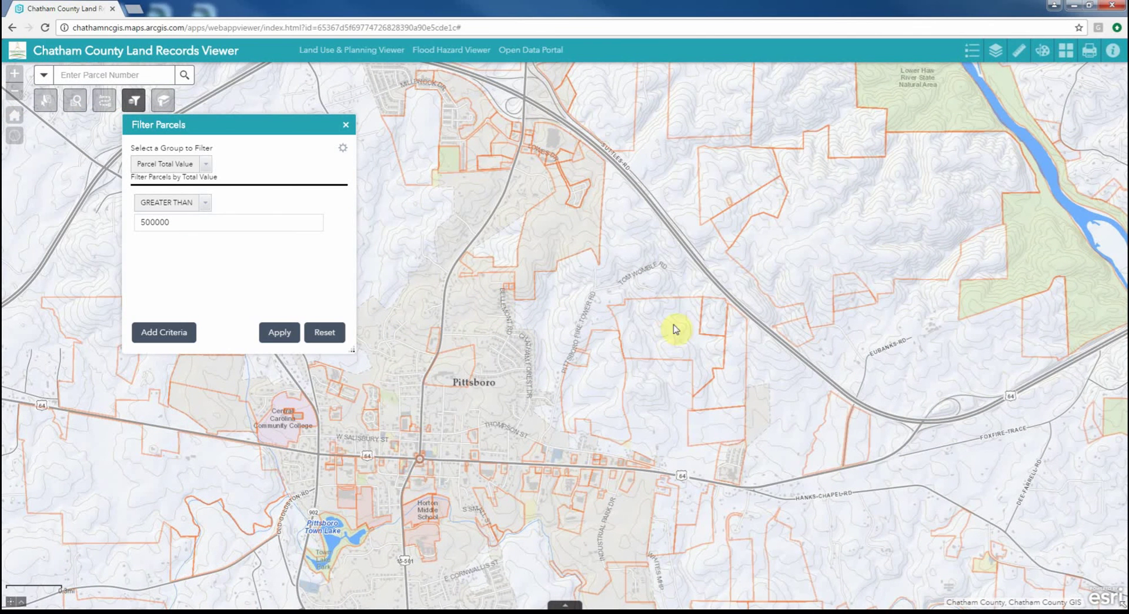
click(739, 177)
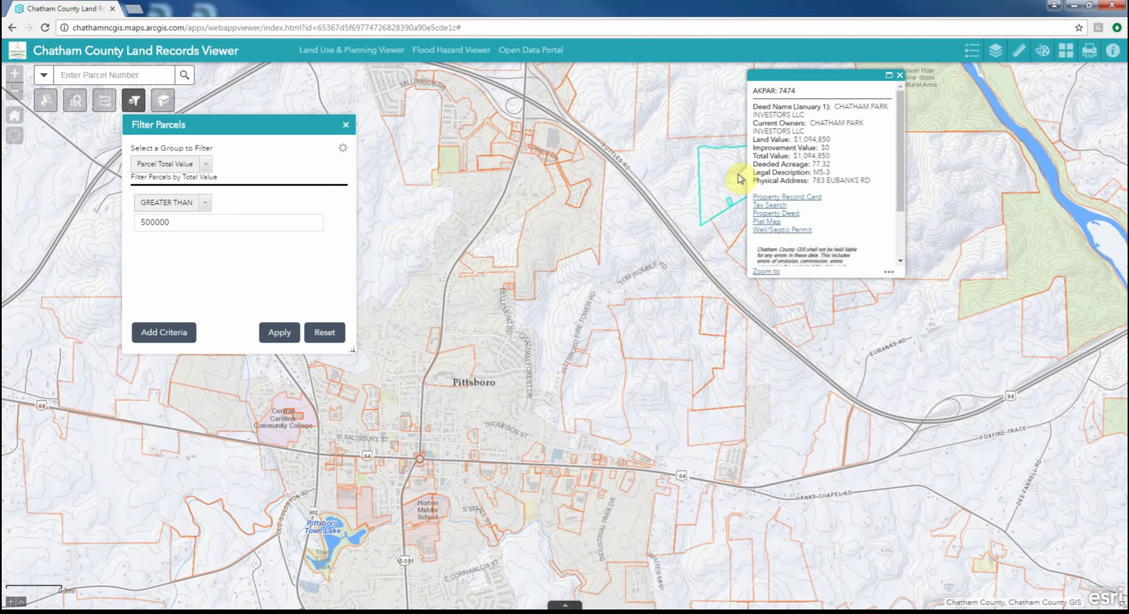
click(577, 243)
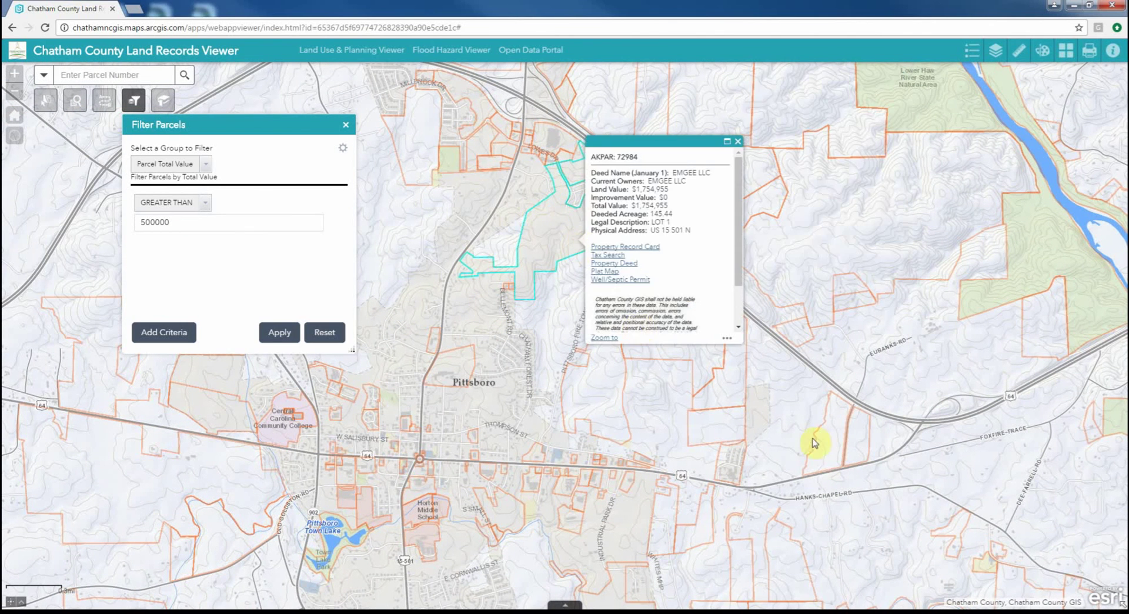
click(831, 454)
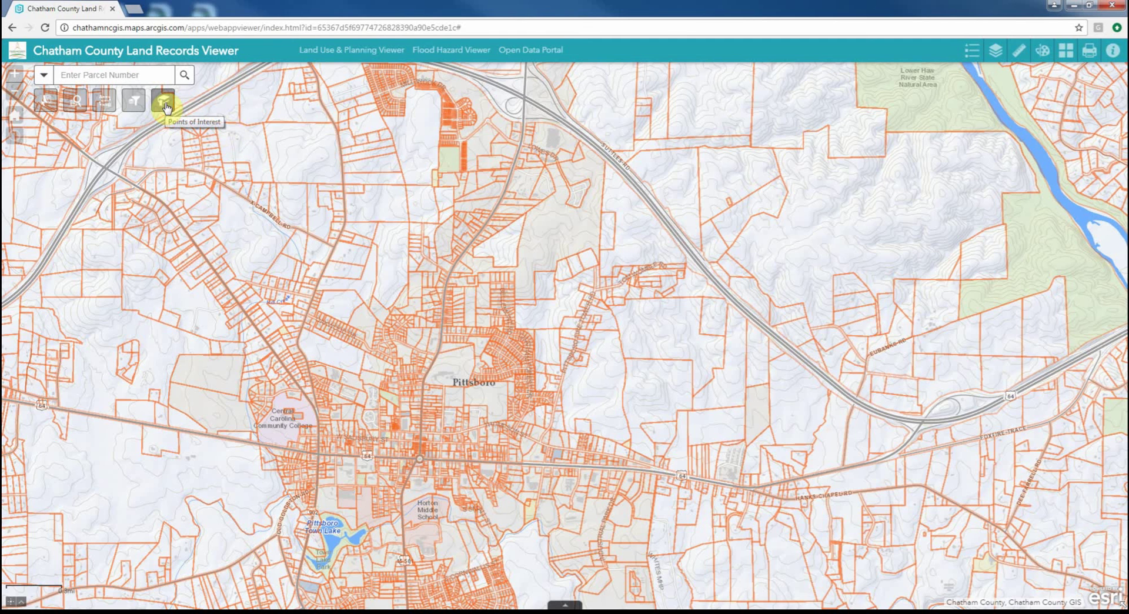
From Points of Interest, jump to the Fearrington, Cary and another saved bookmark further down the list
click(165, 104)
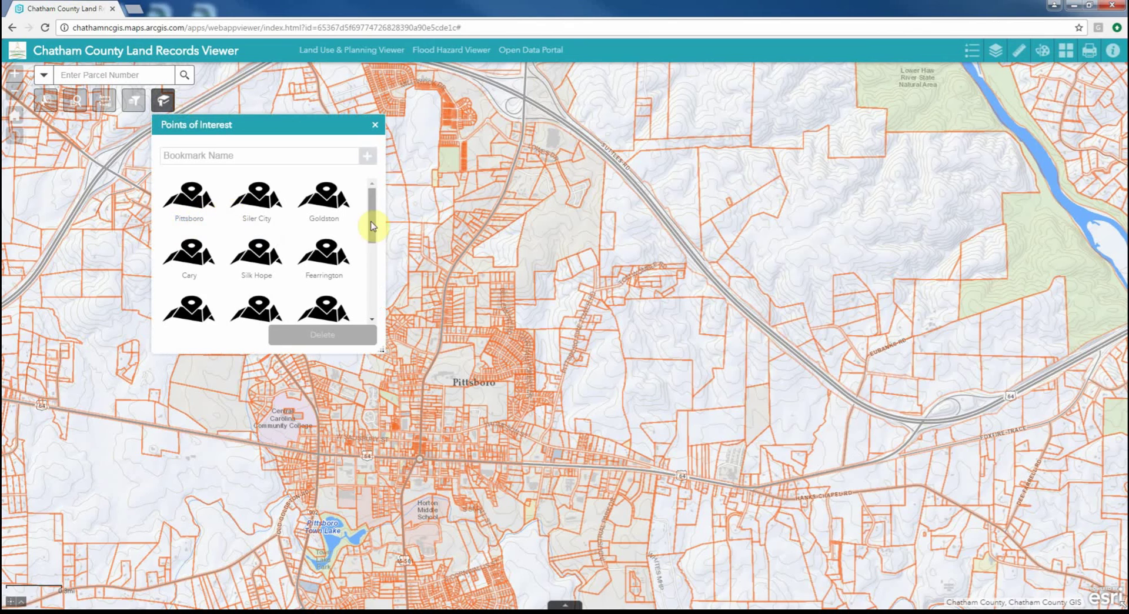
mouse_move(372, 222)
mouse_down()
mouse_move(371, 317)
mouse_move(372, 213)
mouse_up()
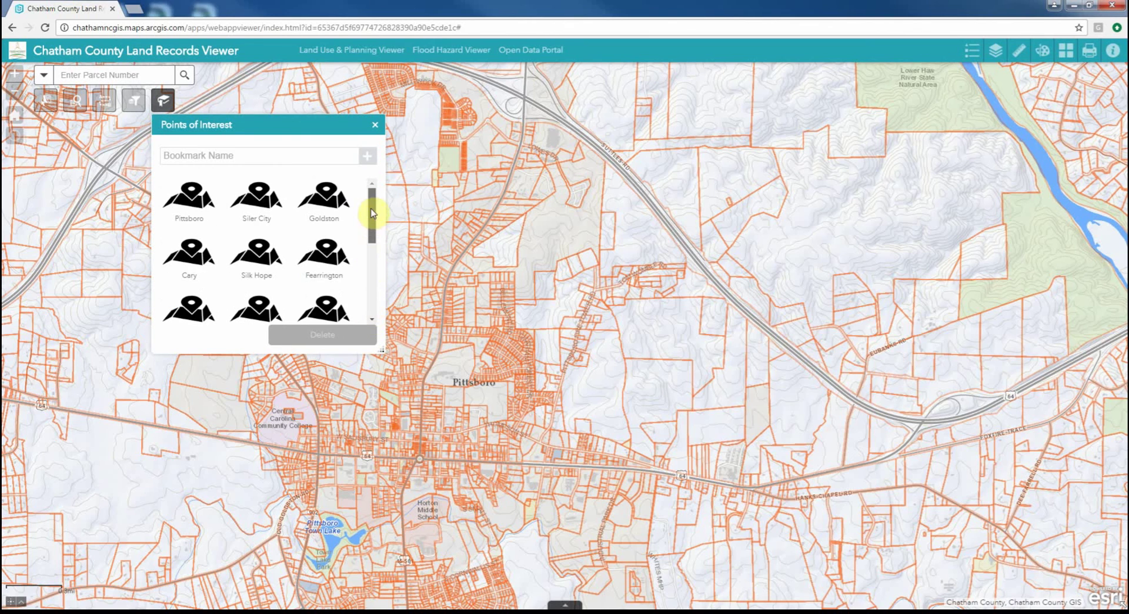
click(330, 261)
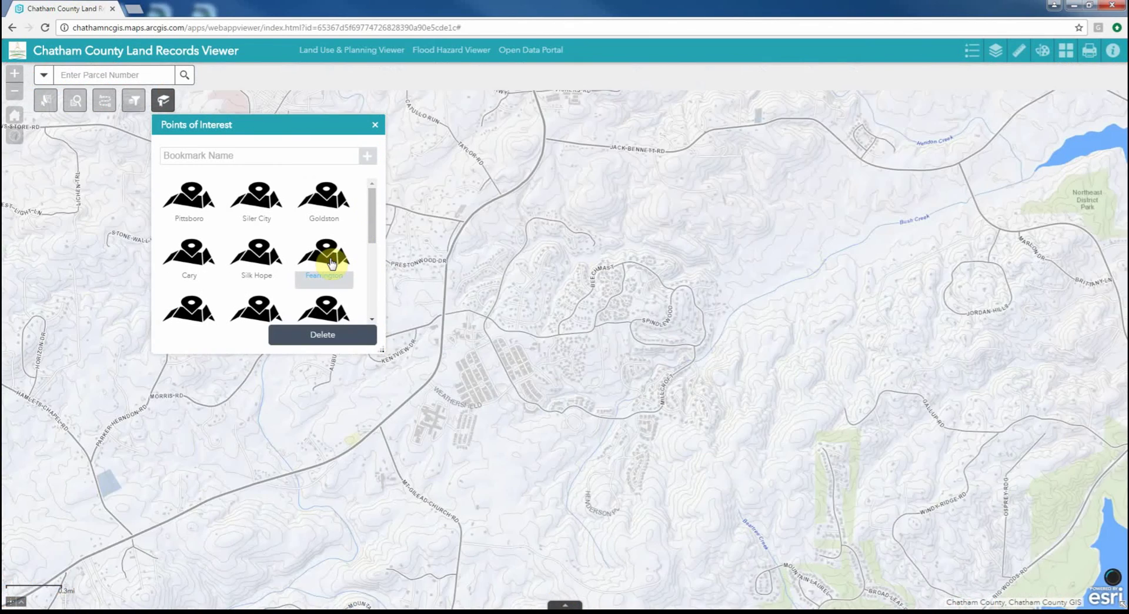
click(190, 258)
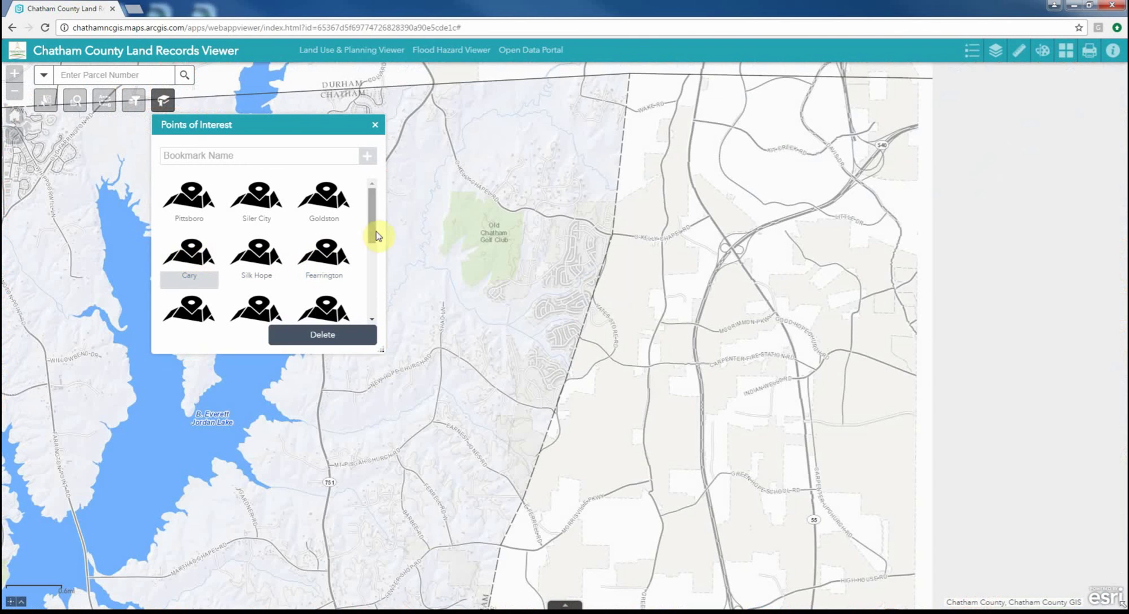
drag(372, 234, 371, 307)
click(259, 241)
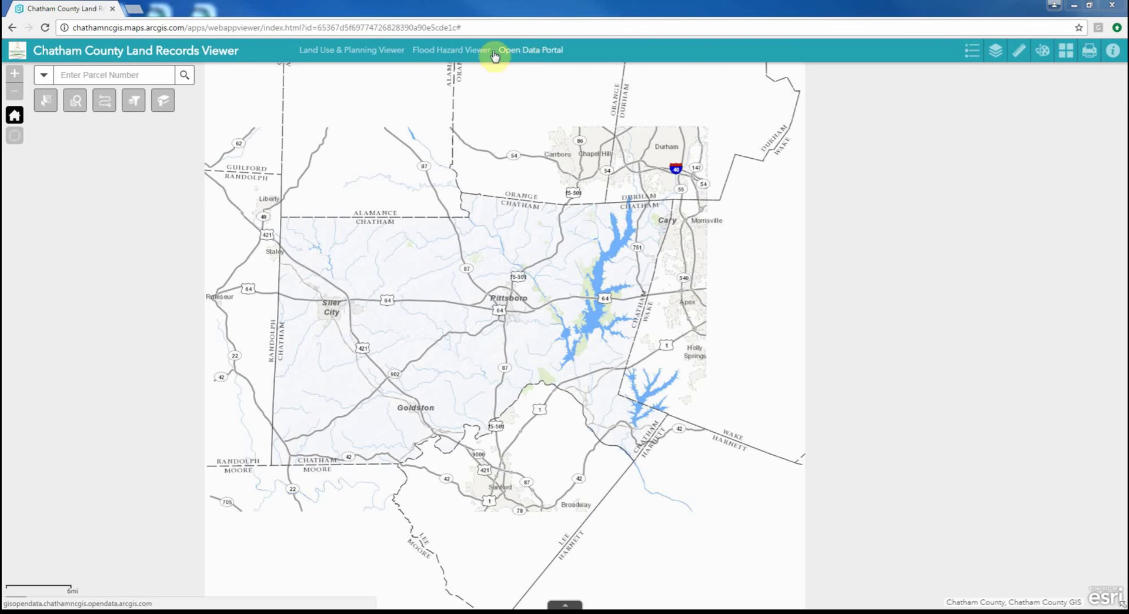
click(453, 51)
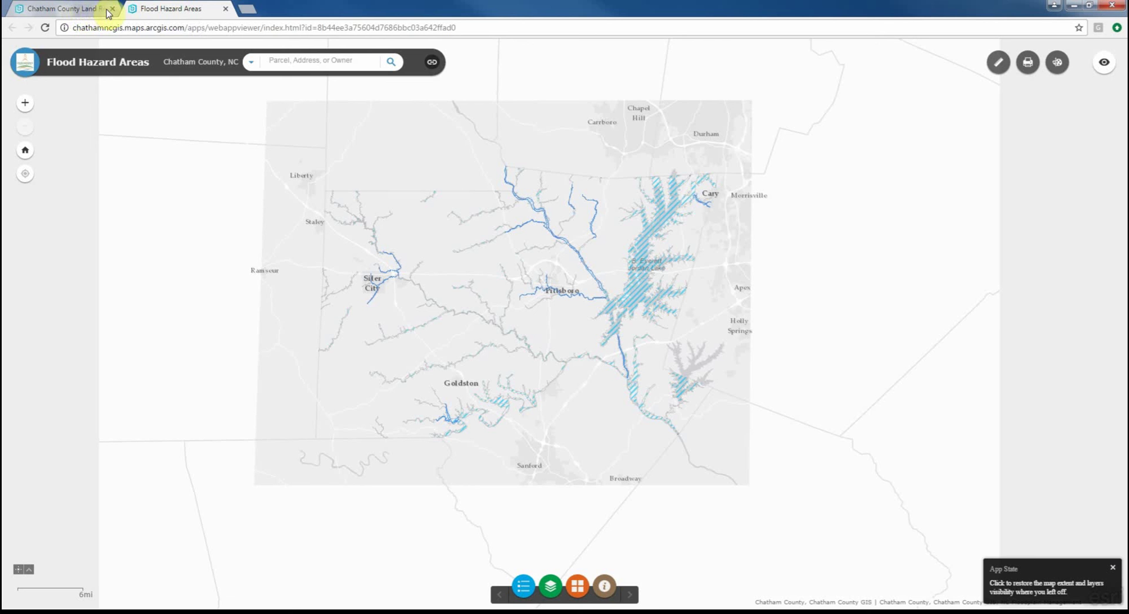
click(225, 9)
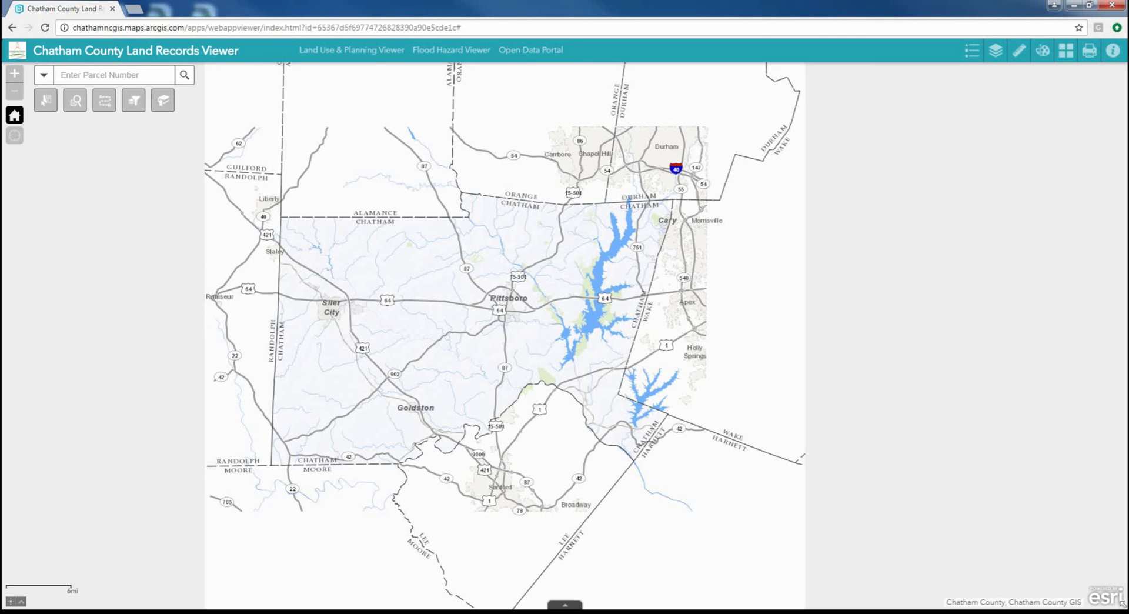
Show the Land Records Information panel, open the release notes PDF, then return to the map tab
click(1111, 53)
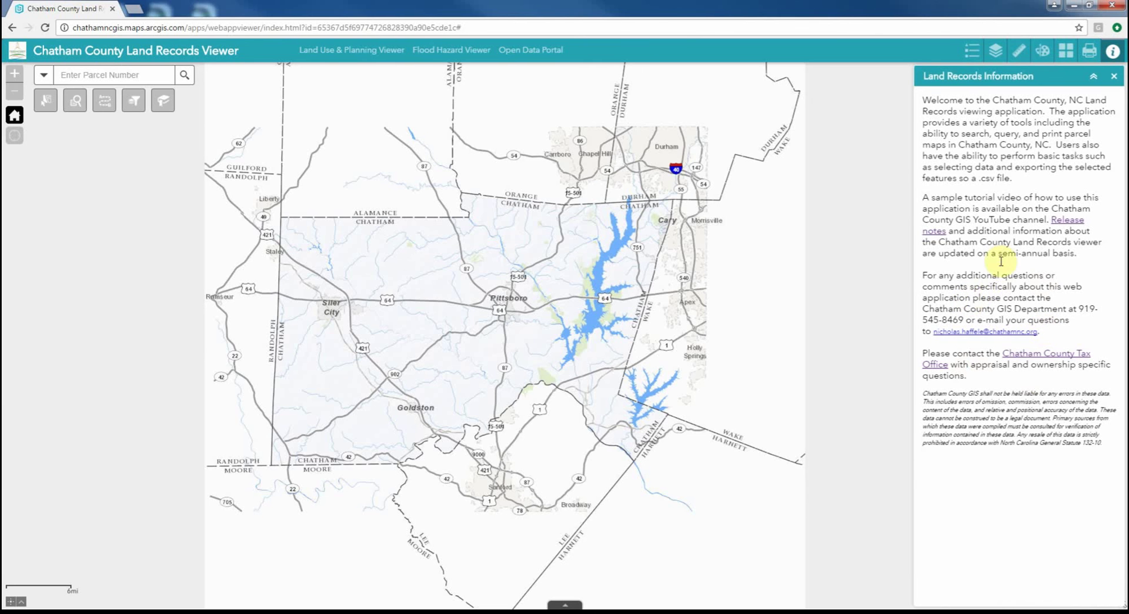
click(1080, 226)
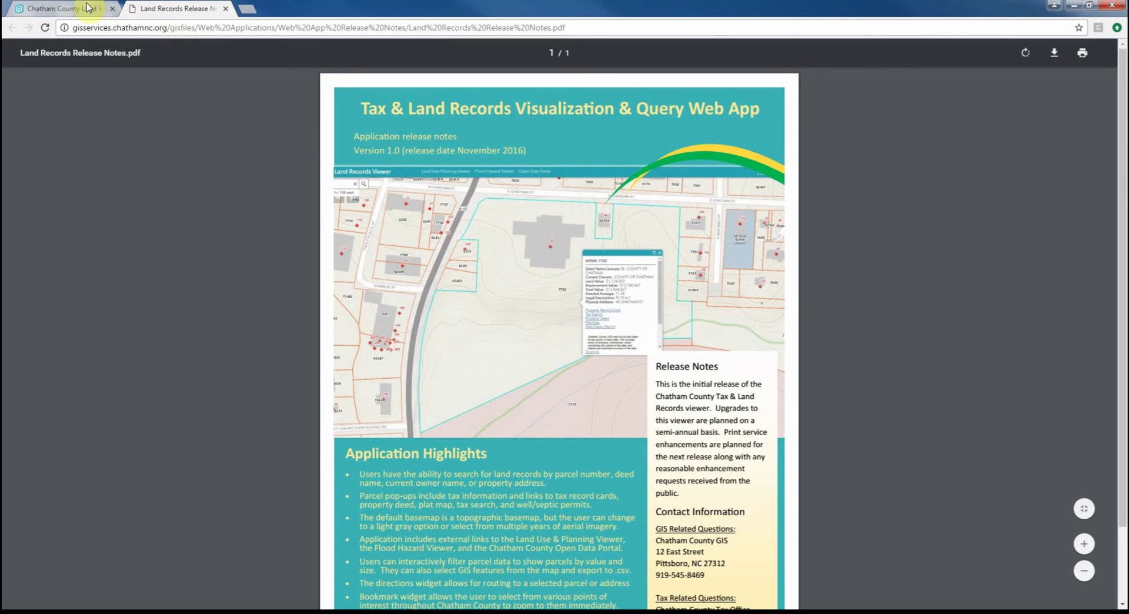
click(86, 9)
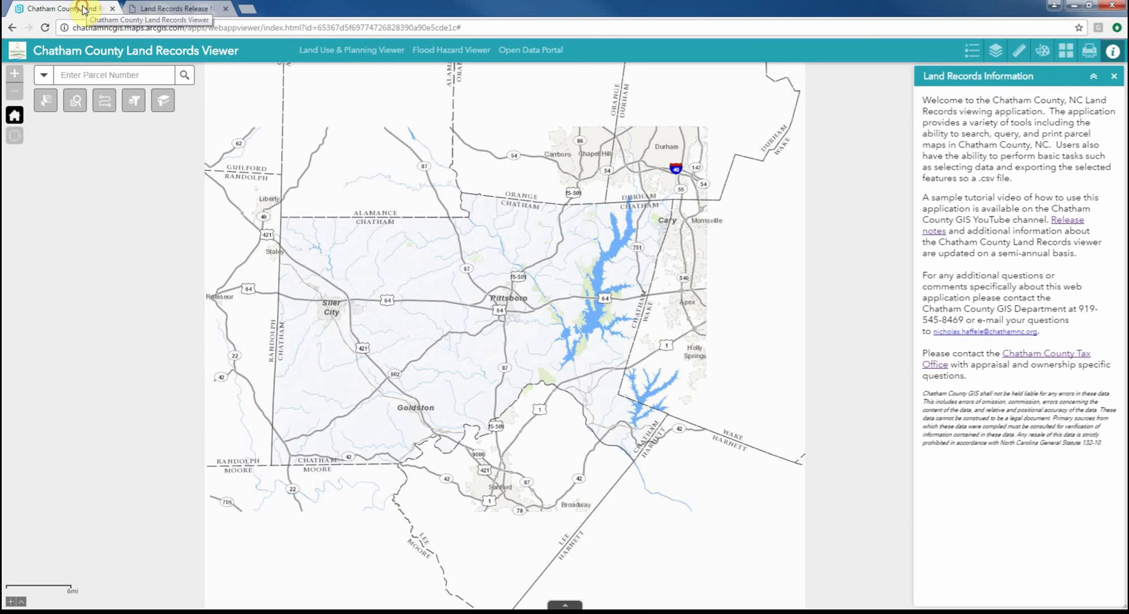